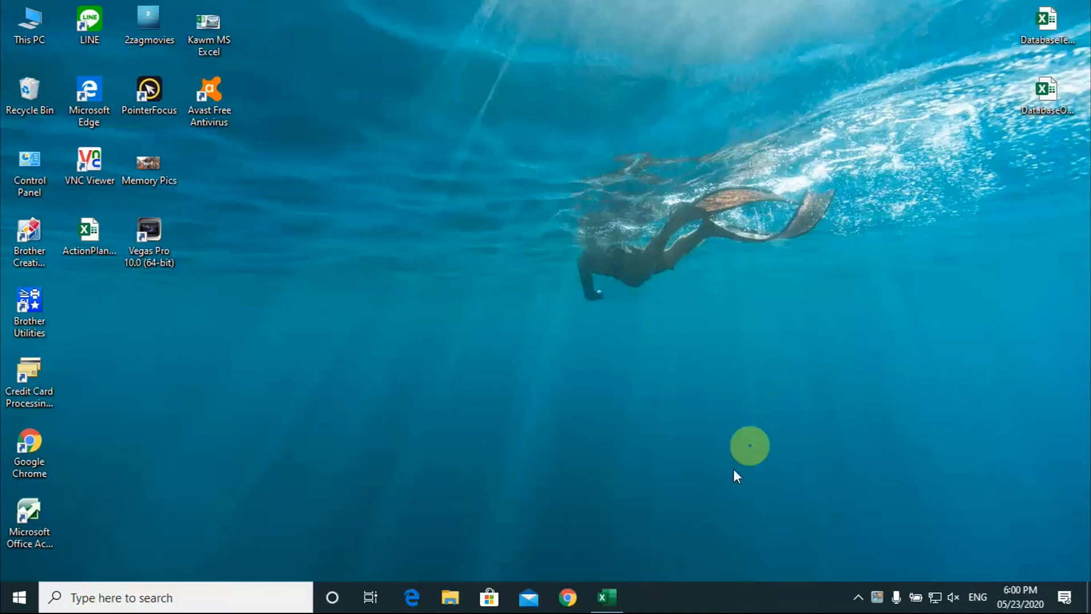
Switch to the DatabaseOfficeSupplies workbook in Excel and examine its records from the first row to the last.
{"action": "left_click", "coordinate": [609, 595]}
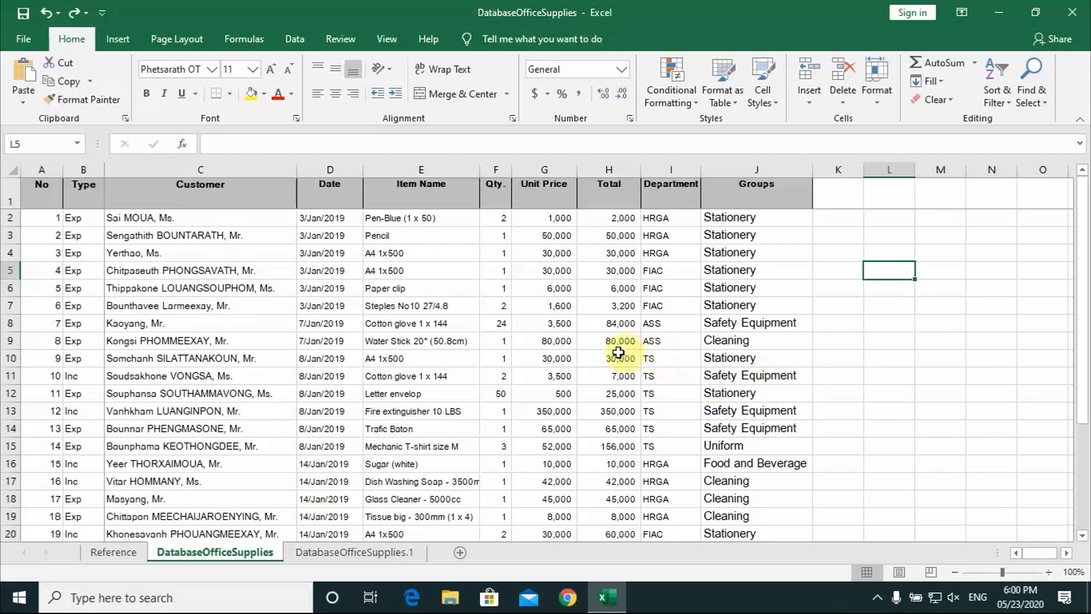
{"action": "left_click", "coordinate": [329, 343]}
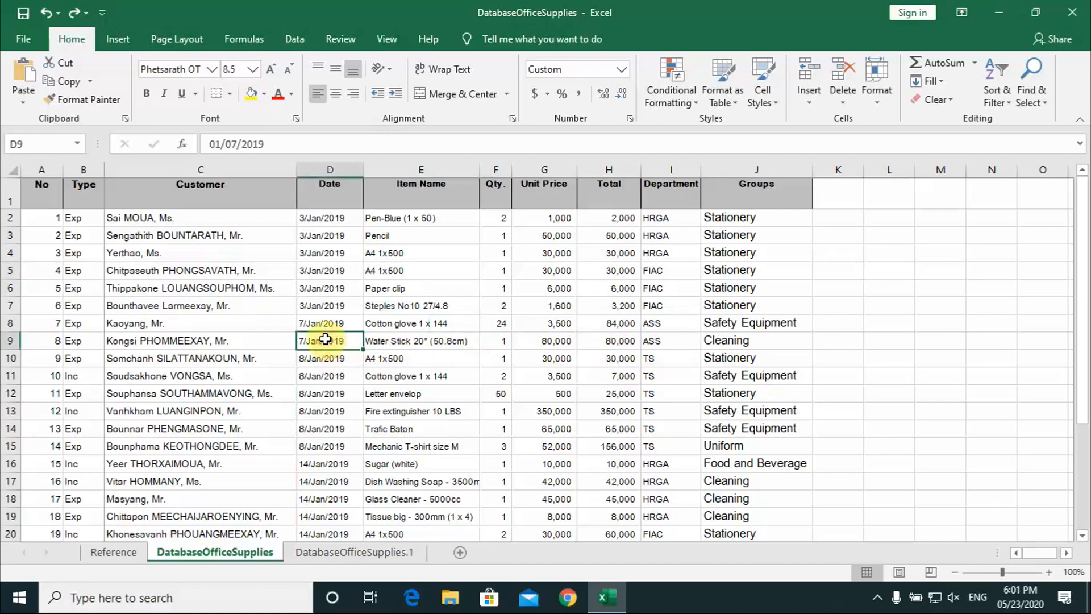
{"action": "scroll", "coordinate": [335, 344], "scroll_direction": "down", "scroll_amount": 4}
{"action": "scroll", "coordinate": [343, 346], "scroll_direction": "down", "scroll_amount": 1}
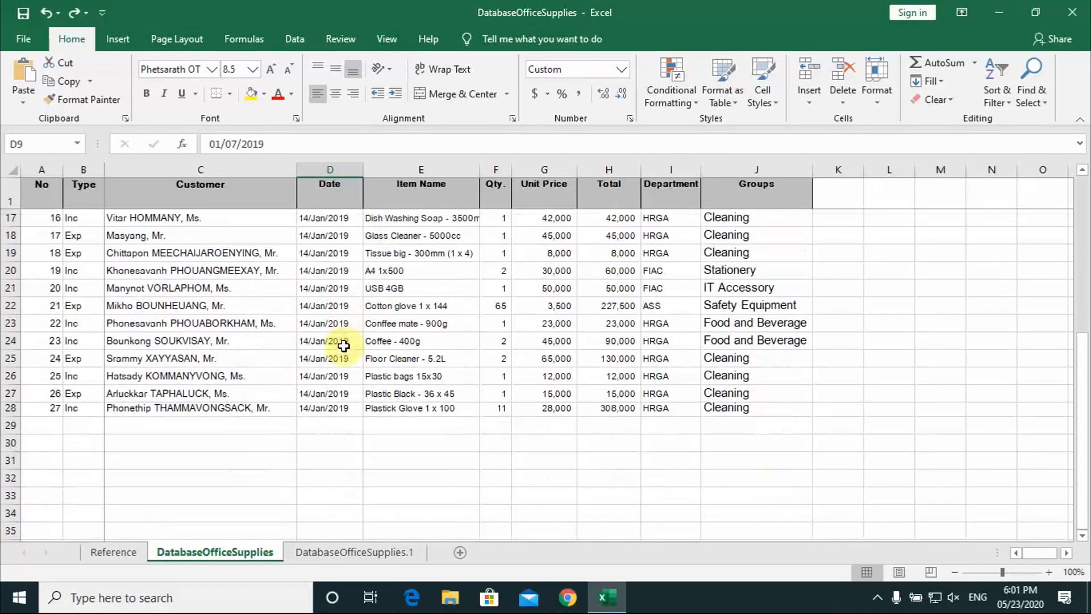
{"action": "scroll", "coordinate": [344, 346], "scroll_direction": "up", "scroll_amount": 2}
{"action": "scroll", "coordinate": [343, 346], "scroll_direction": "down", "scroll_amount": 4}
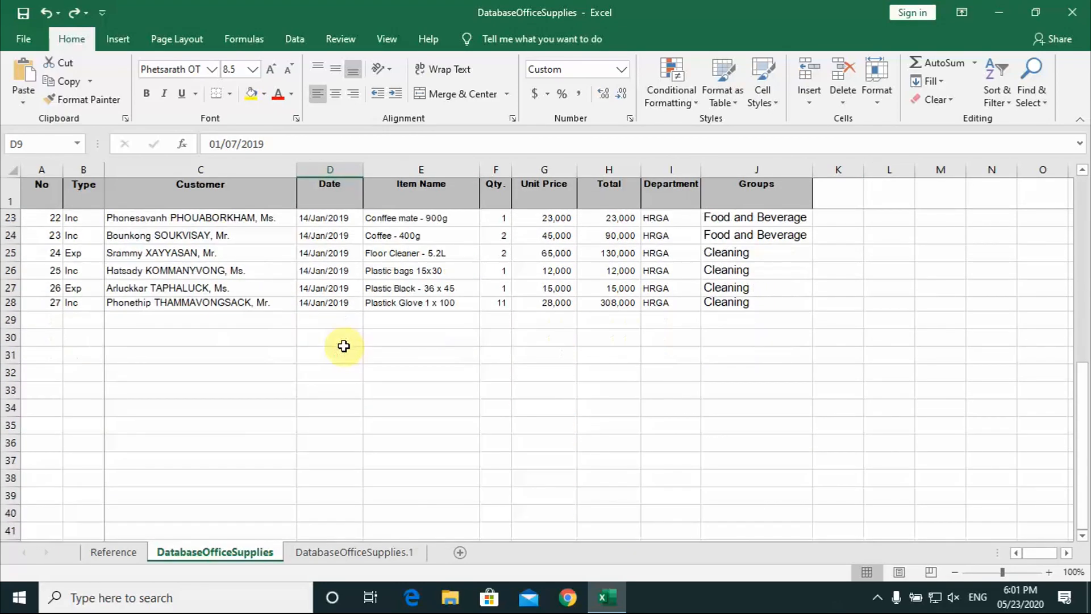
{"action": "scroll", "coordinate": [343, 346], "scroll_direction": "up", "scroll_amount": 7}
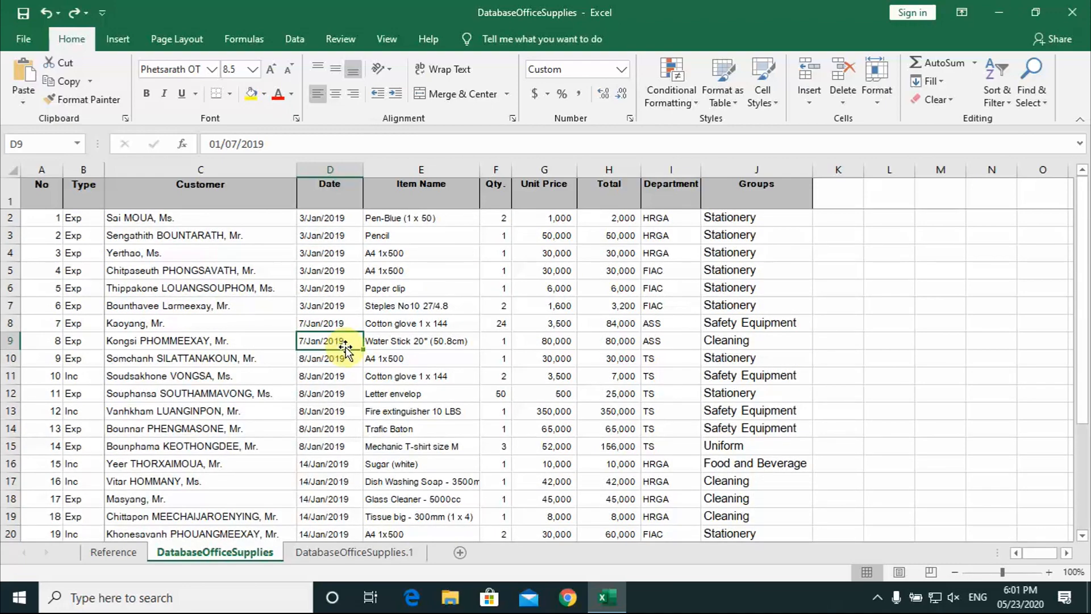
{"action": "scroll", "coordinate": [345, 346], "scroll_direction": "down", "scroll_amount": 5}
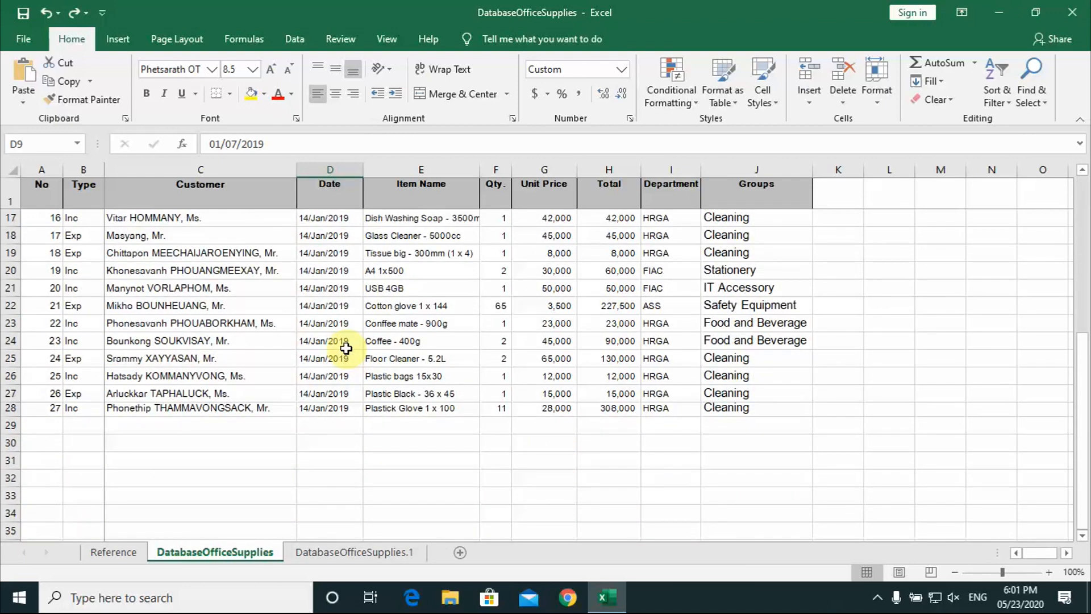
{"action": "scroll", "coordinate": [346, 348], "scroll_direction": "up", "scroll_amount": 5}
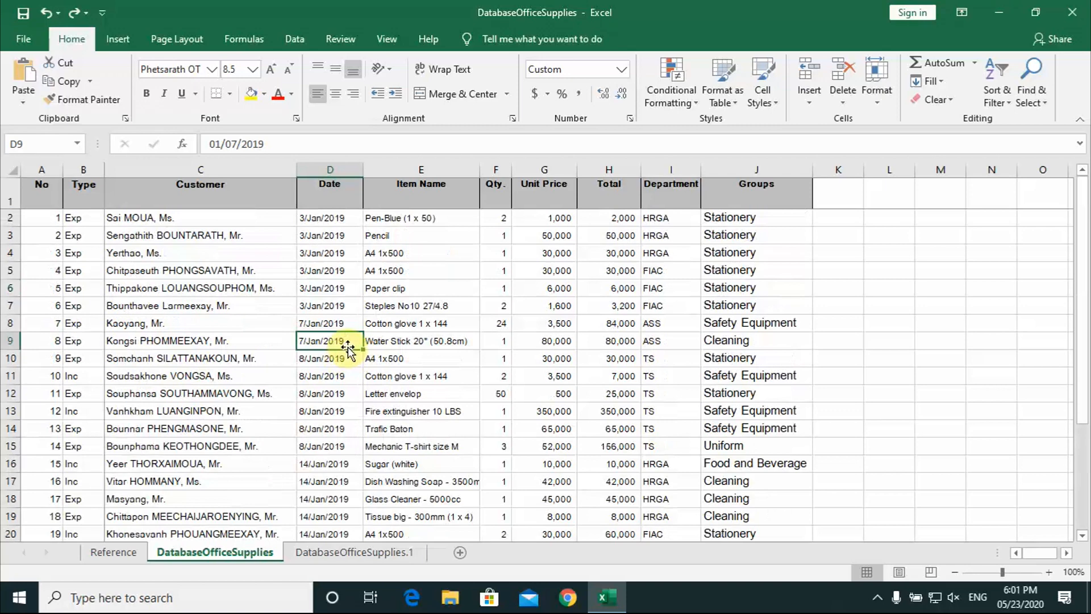
Review the numbered rows starting at A2, select the first customer cell C2, and jump to the sheet's last used cell.
{"action": "left_click", "coordinate": [60, 221]}
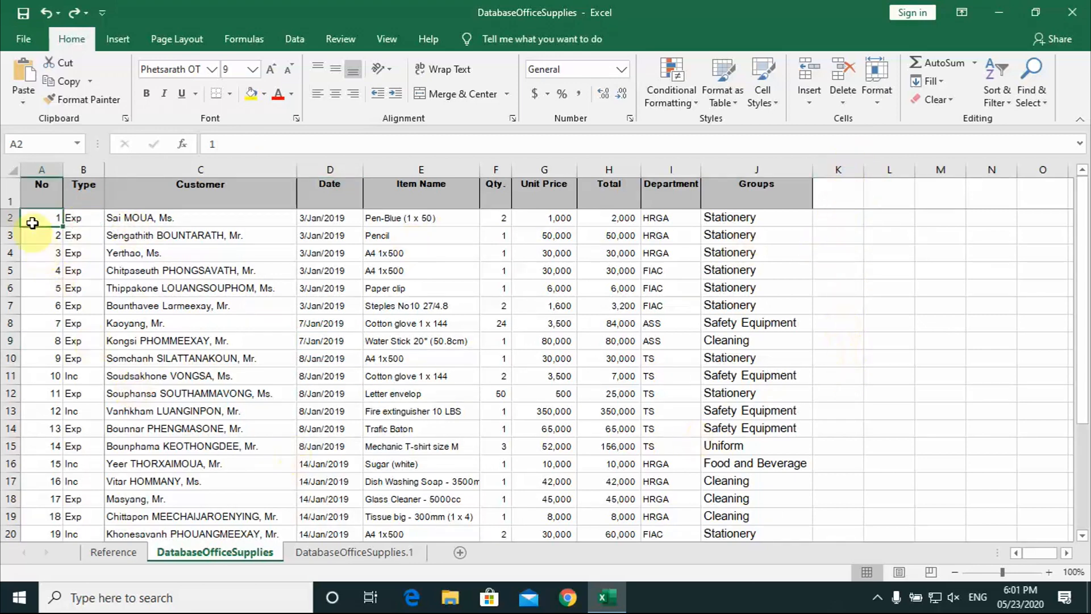
{"action": "scroll", "coordinate": [44, 414], "scroll_direction": "down", "scroll_amount": 2}
{"action": "scroll", "coordinate": [45, 416], "scroll_direction": "up", "scroll_amount": 2}
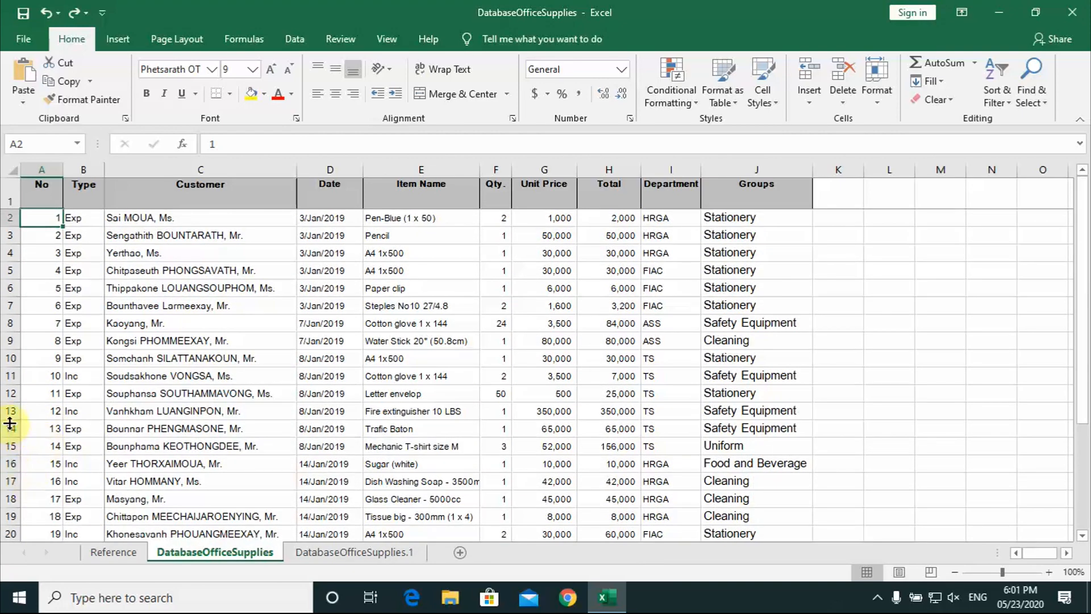
{"action": "scroll", "coordinate": [11, 414], "scroll_direction": "down", "scroll_amount": 2}
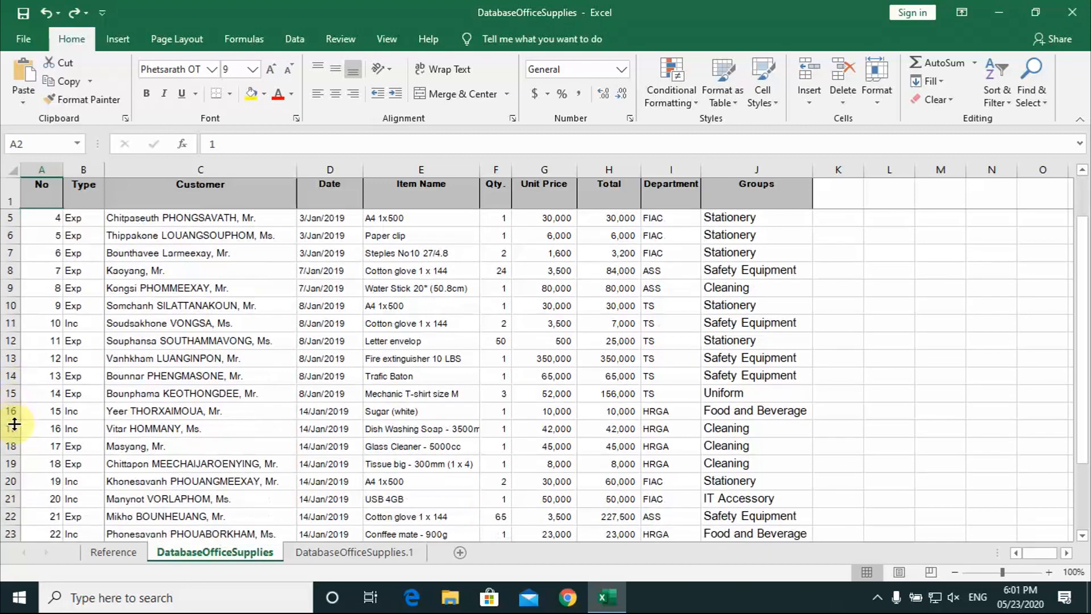
{"action": "scroll", "coordinate": [20, 409], "scroll_direction": "up", "scroll_amount": 2}
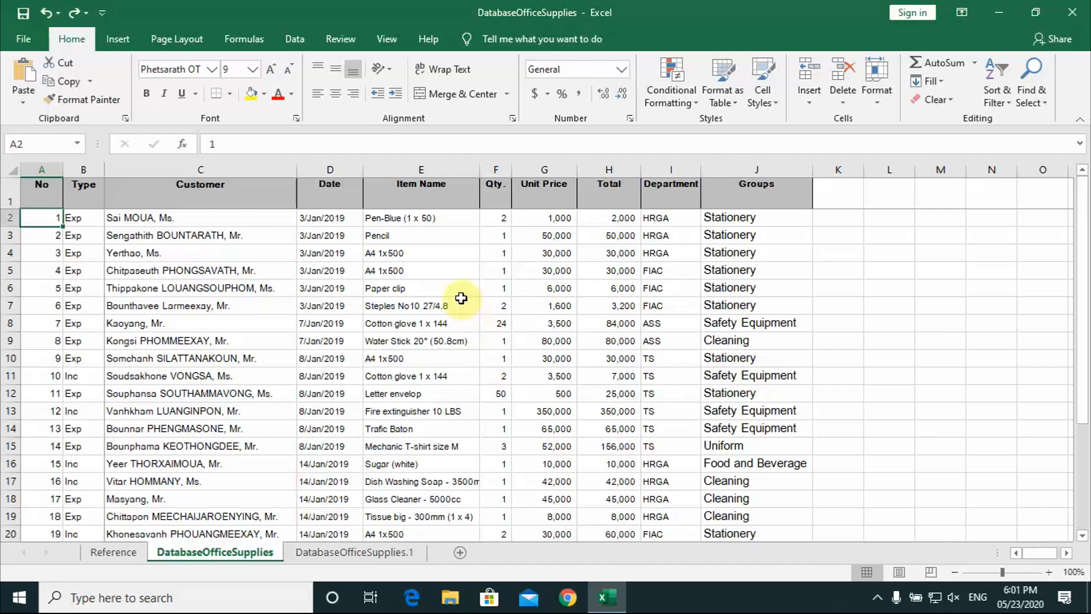
{"action": "key", "text": "Right"}
{"action": "key", "text": "Right"}
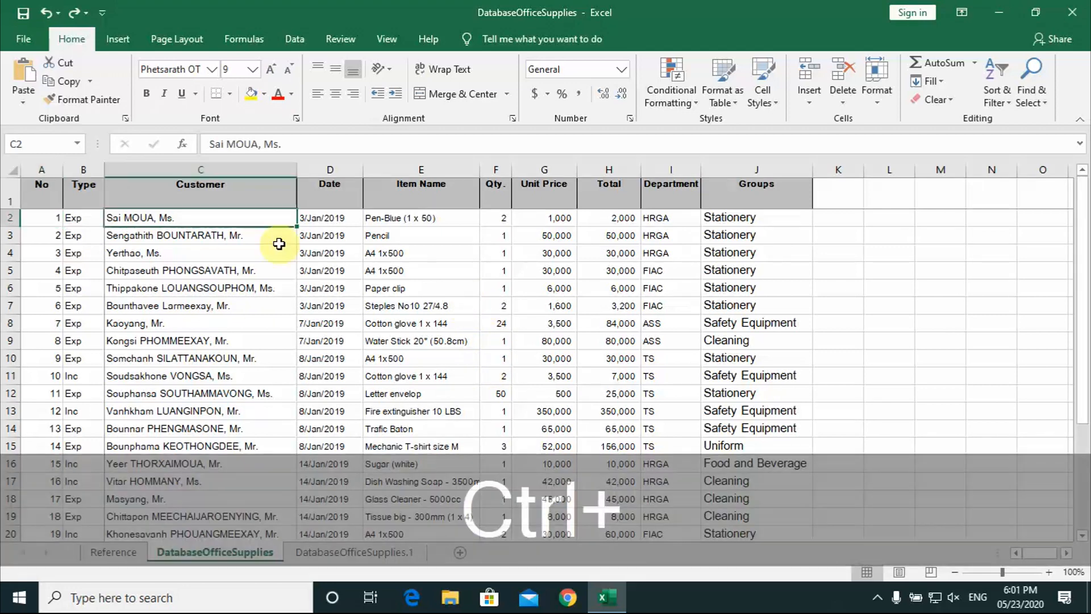
{"action": "key", "text": "ctrl+End"}
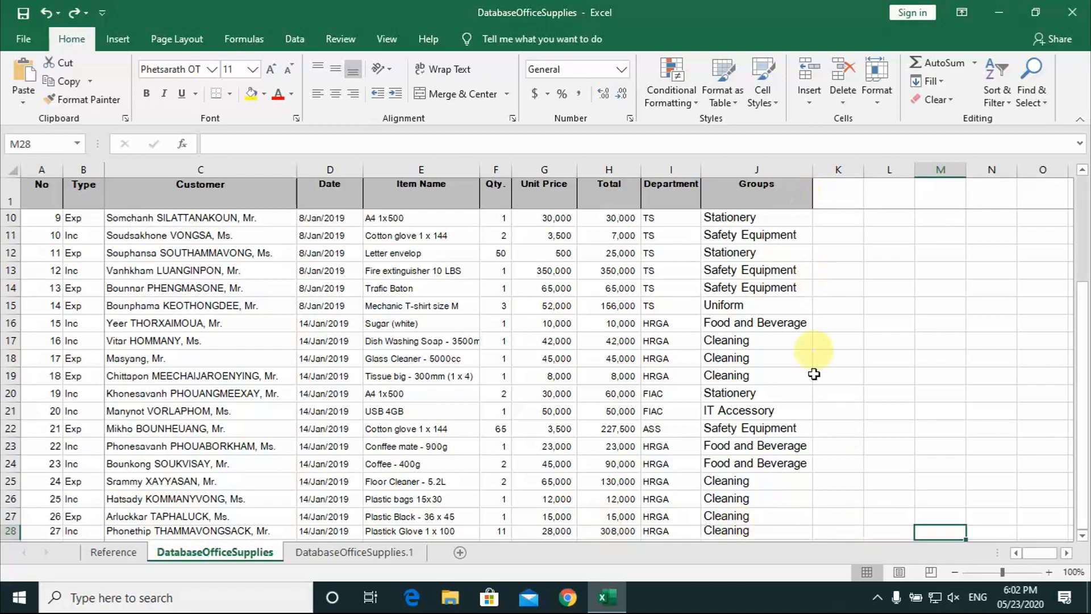
Look over the rows around the end of the data and jump back to the first unfrozen cell, C2.
{"action": "scroll", "coordinate": [814, 387], "scroll_direction": "down", "scroll_amount": 1}
{"action": "scroll", "coordinate": [807, 385], "scroll_direction": "down", "scroll_amount": 1}
{"action": "scroll", "coordinate": [867, 416], "scroll_direction": "up", "scroll_amount": 2}
{"action": "scroll", "coordinate": [875, 418], "scroll_direction": "down", "scroll_amount": 1}
{"action": "scroll", "coordinate": [874, 419], "scroll_direction": "up", "scroll_amount": 2}
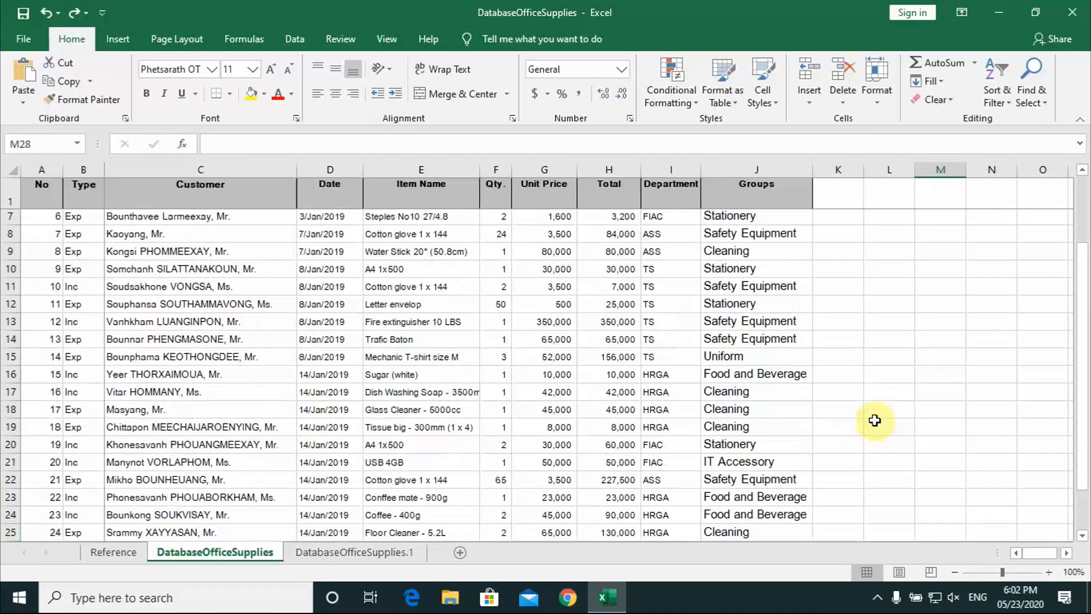
{"action": "scroll", "coordinate": [874, 420], "scroll_direction": "up", "scroll_amount": 1}
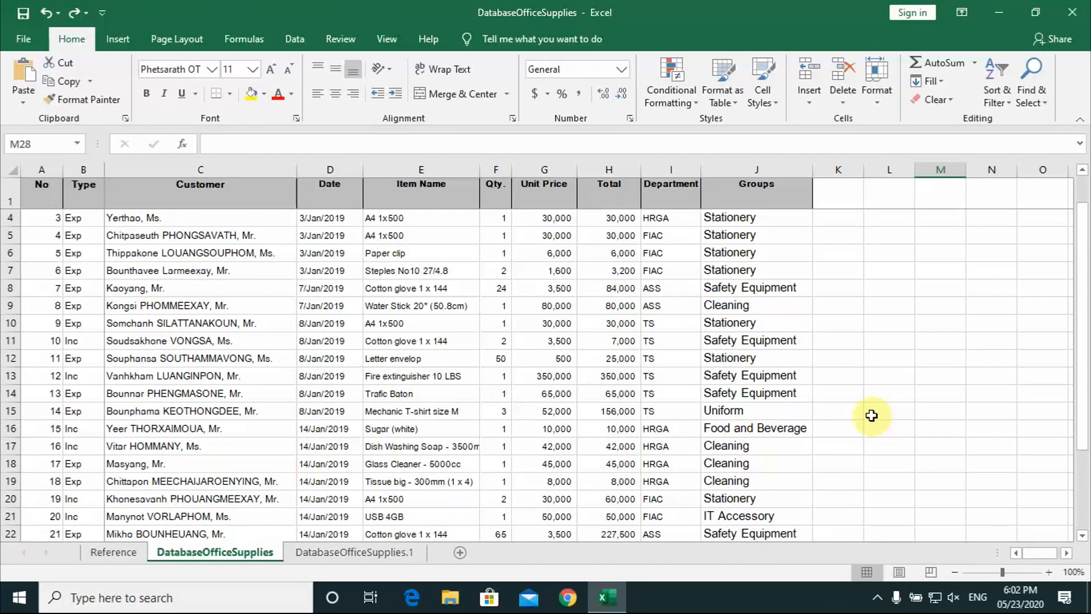
{"action": "scroll", "coordinate": [872, 417], "scroll_direction": "down", "scroll_amount": 2}
{"action": "scroll", "coordinate": [870, 415], "scroll_direction": "up", "scroll_amount": 3}
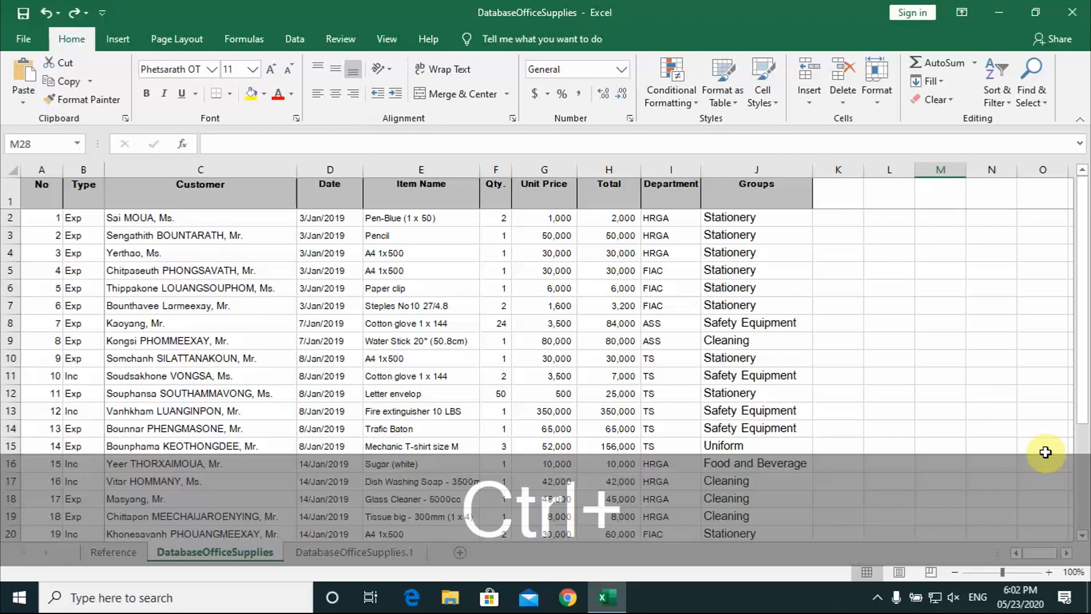
{"action": "key", "text": "ctrl+Home"}
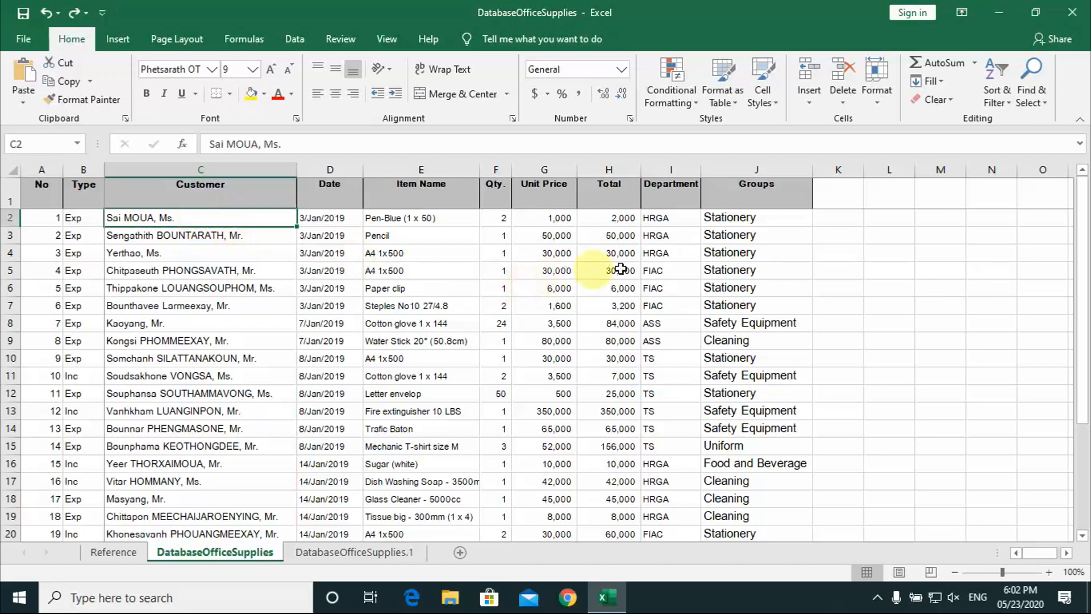
Insert the current date, 05/23/2020, as a static value in cells K3 and K4.
{"action": "left_click", "coordinate": [834, 239]}
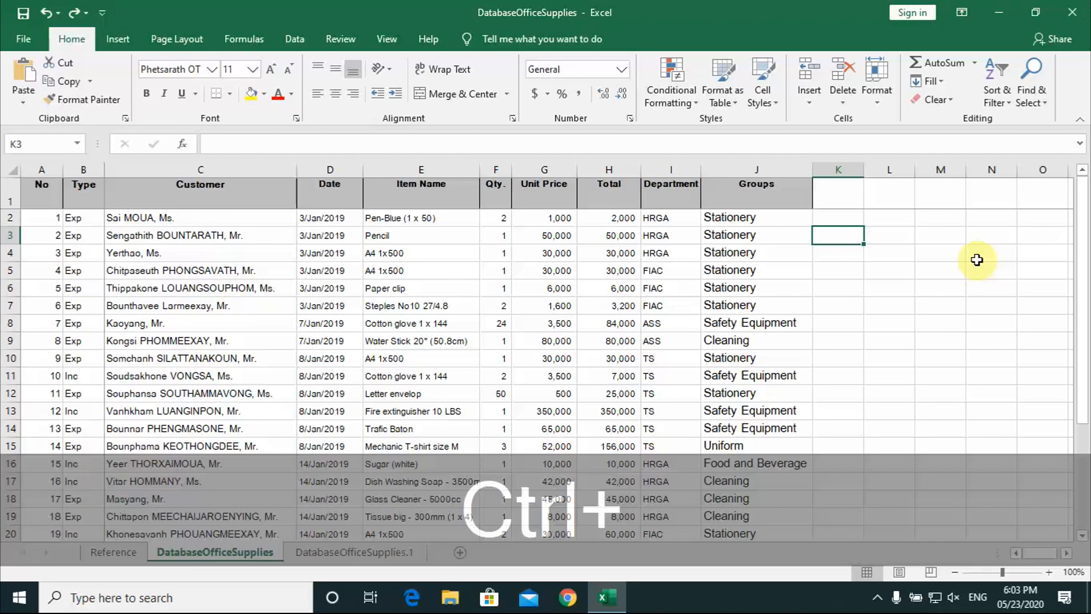
{"action": "key", "text": "ctrl+semicolon"}
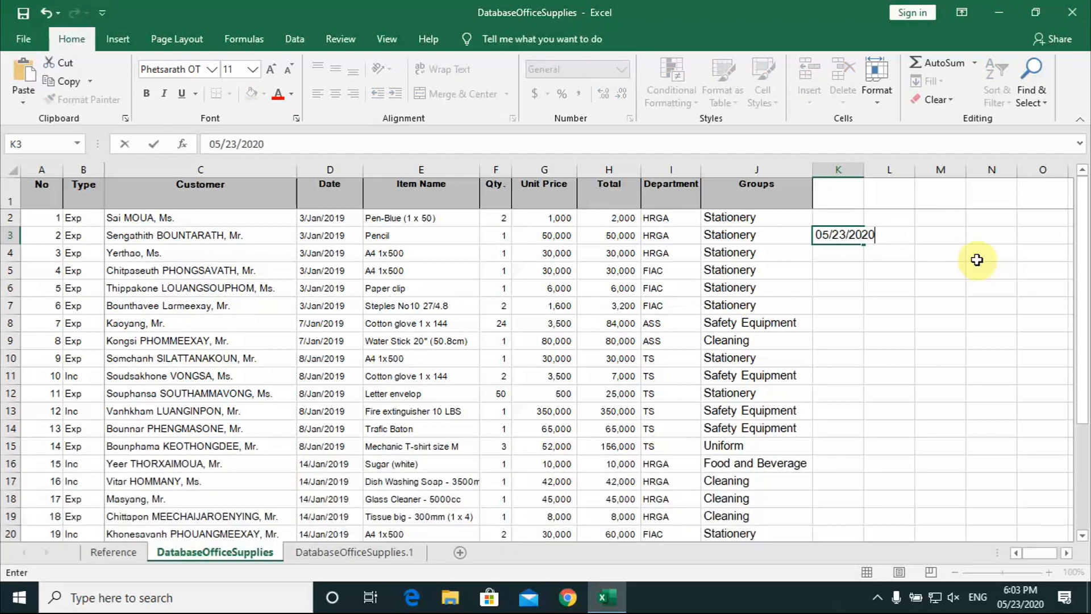
{"action": "left_click", "coordinate": [855, 258]}
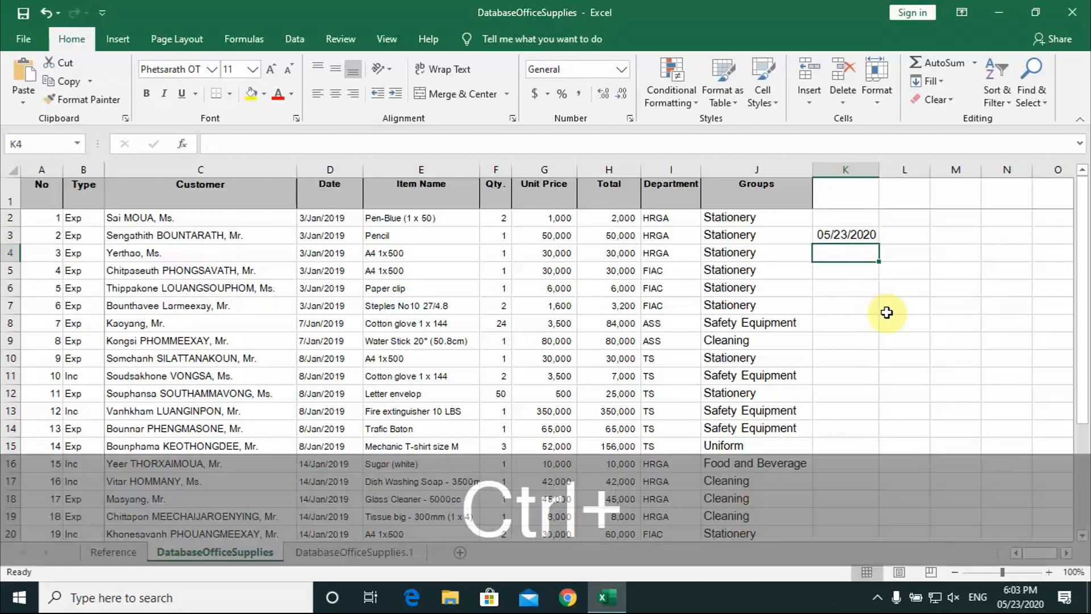
{"action": "key", "text": "ctrl+semicolon"}
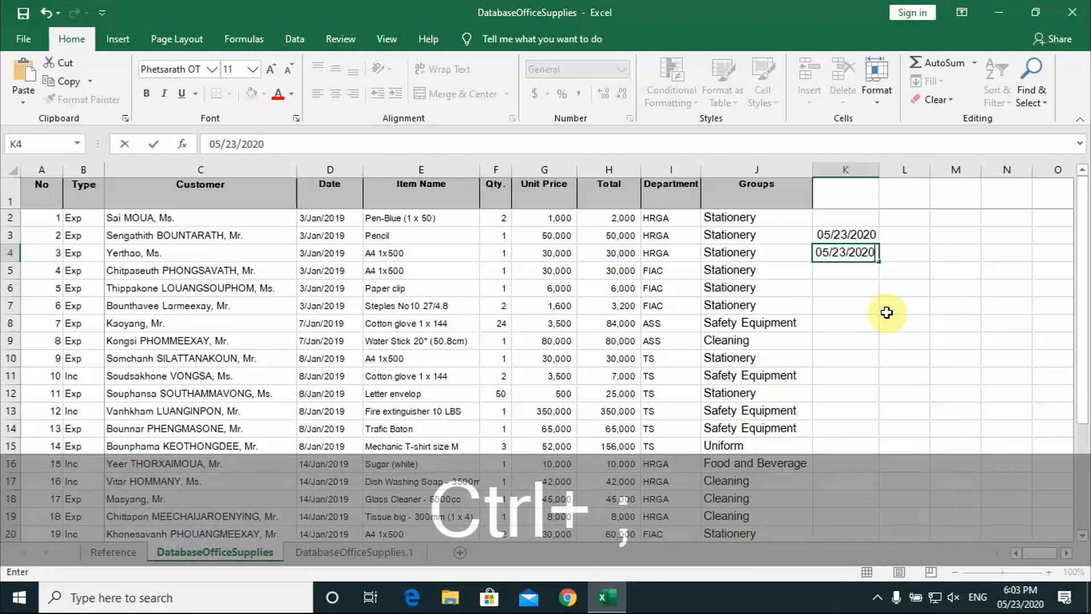
{"action": "key", "text": "Return"}
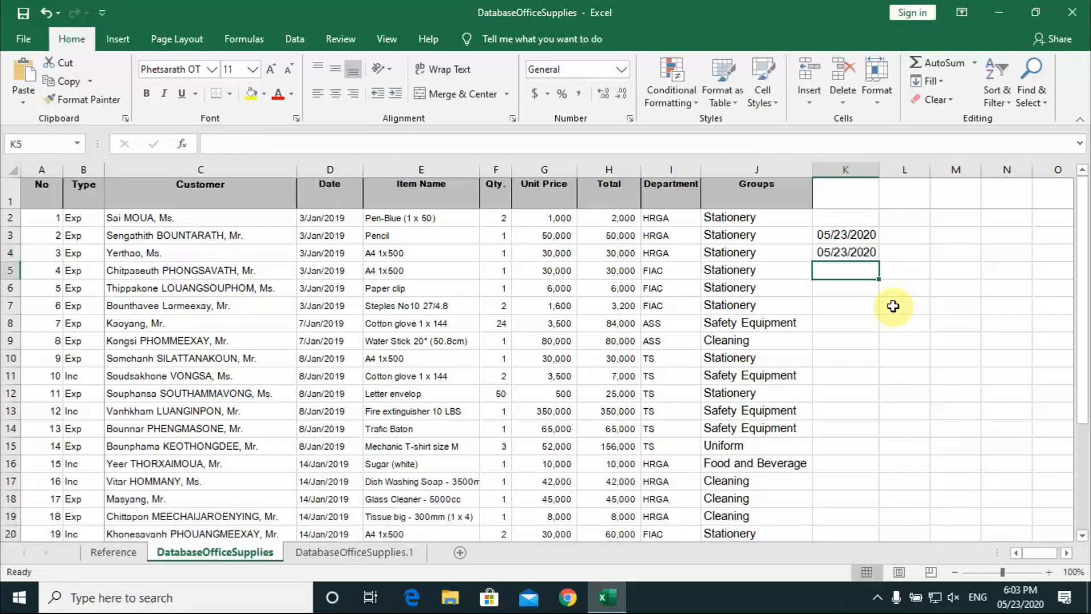
Insert the current time, 6:03 PM, in cell K6 and select that cell to check its stored value.
{"action": "left_click", "coordinate": [856, 292]}
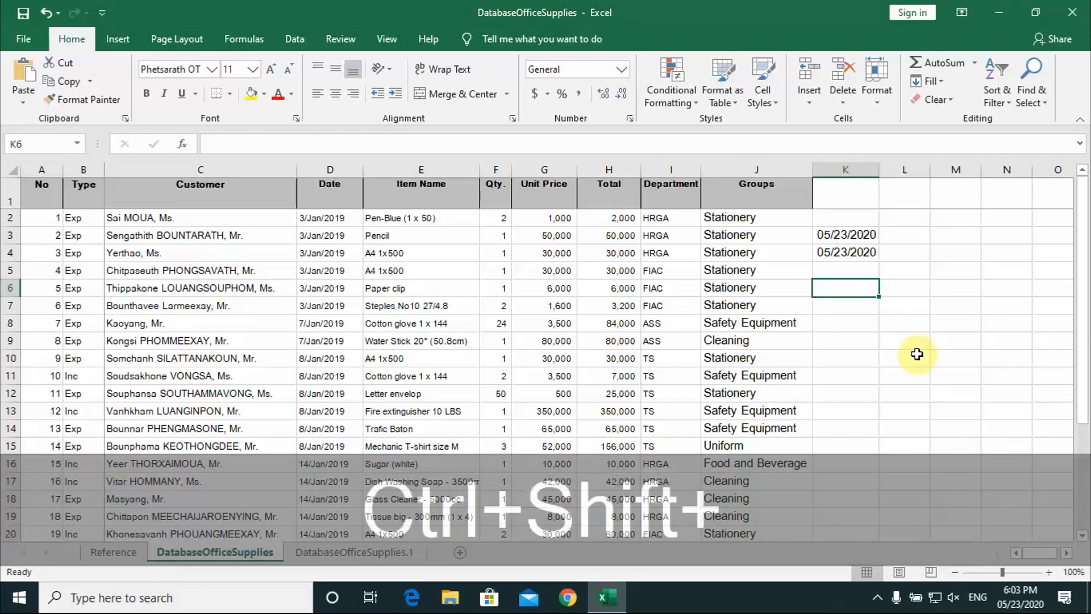
{"action": "key", "text": "ctrl+shift+semicolon"}
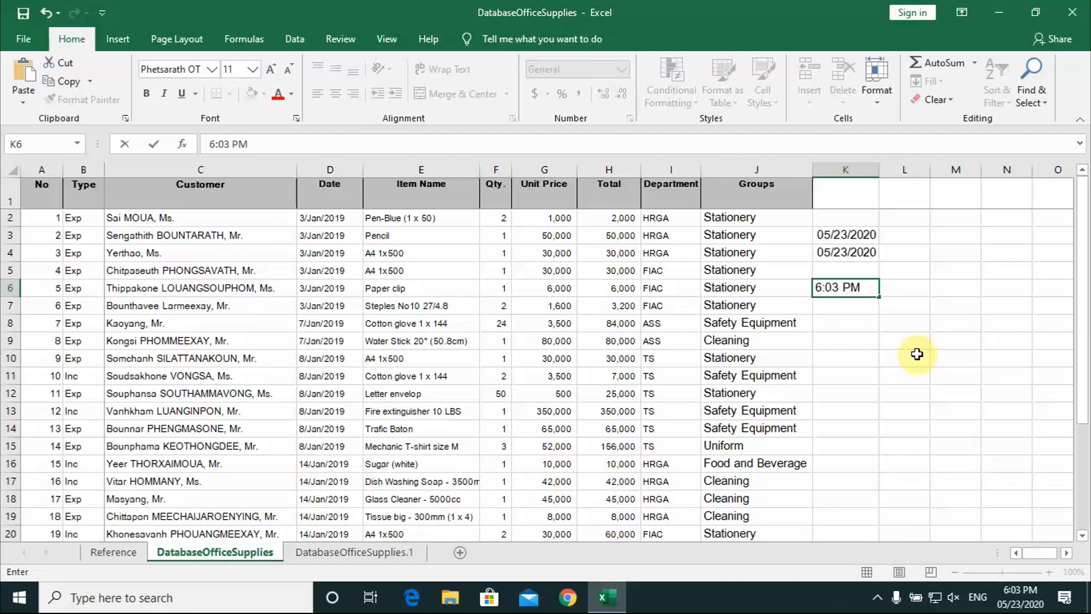
{"action": "left_click", "coordinate": [882, 318]}
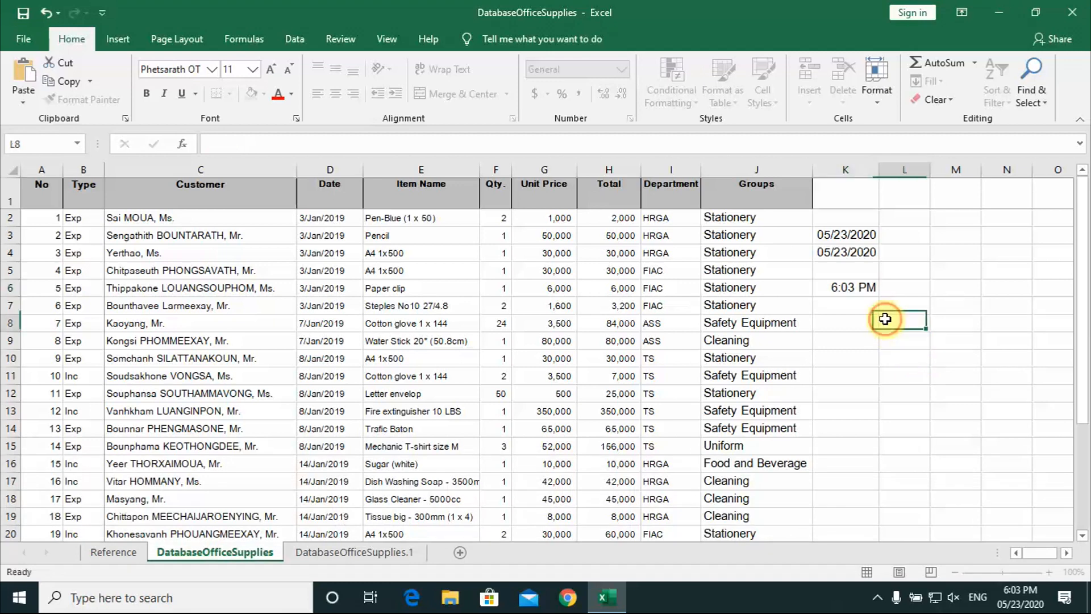
{"action": "left_click", "coordinate": [857, 288]}
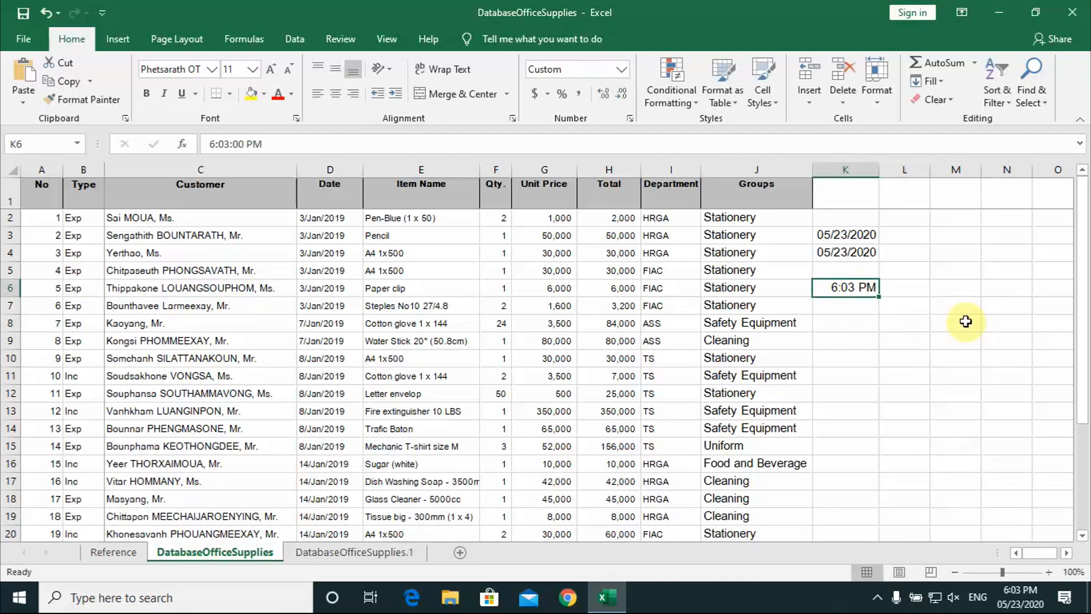
Find all cells containing FIAC in the sheet, moving the Find dialog aside and dismissing the PointerFocus trial notice.
{"action": "left_click", "coordinate": [925, 308]}
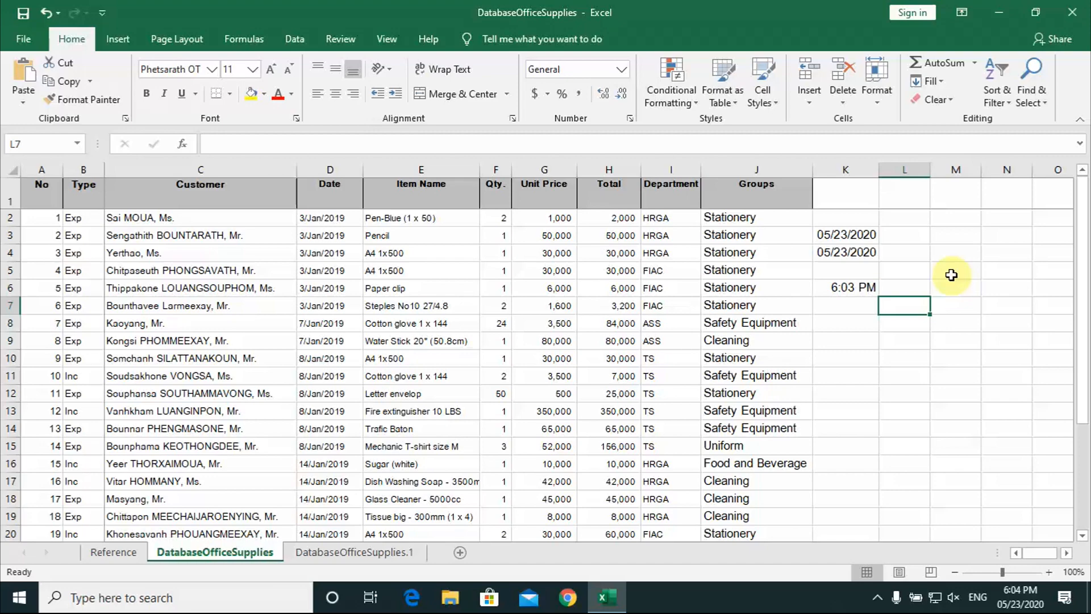
{"action": "key", "text": "ctrl"}
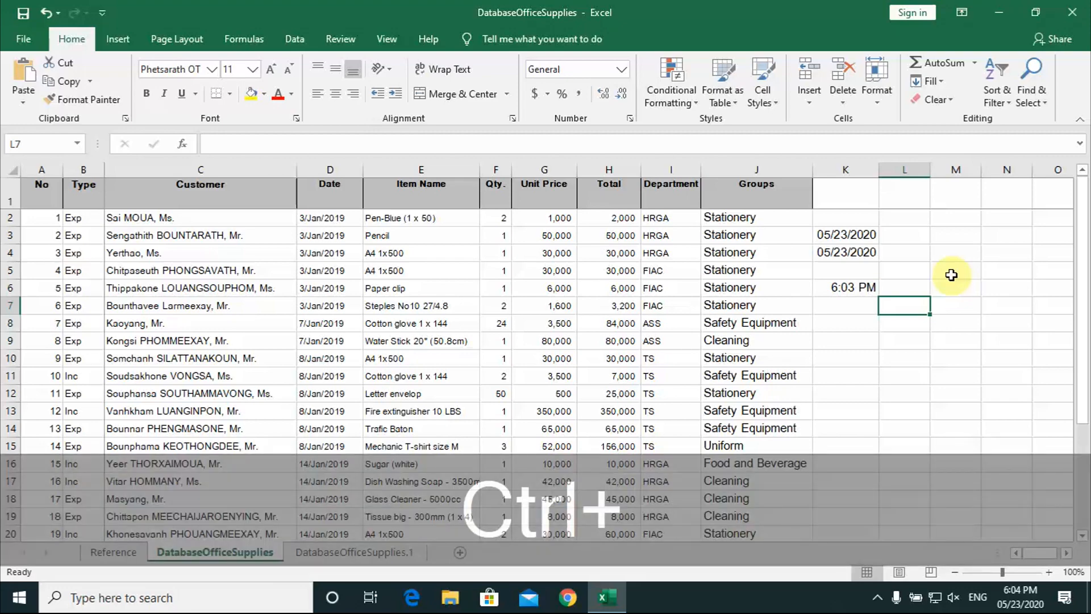
{"action": "key", "text": "ctrl+f"}
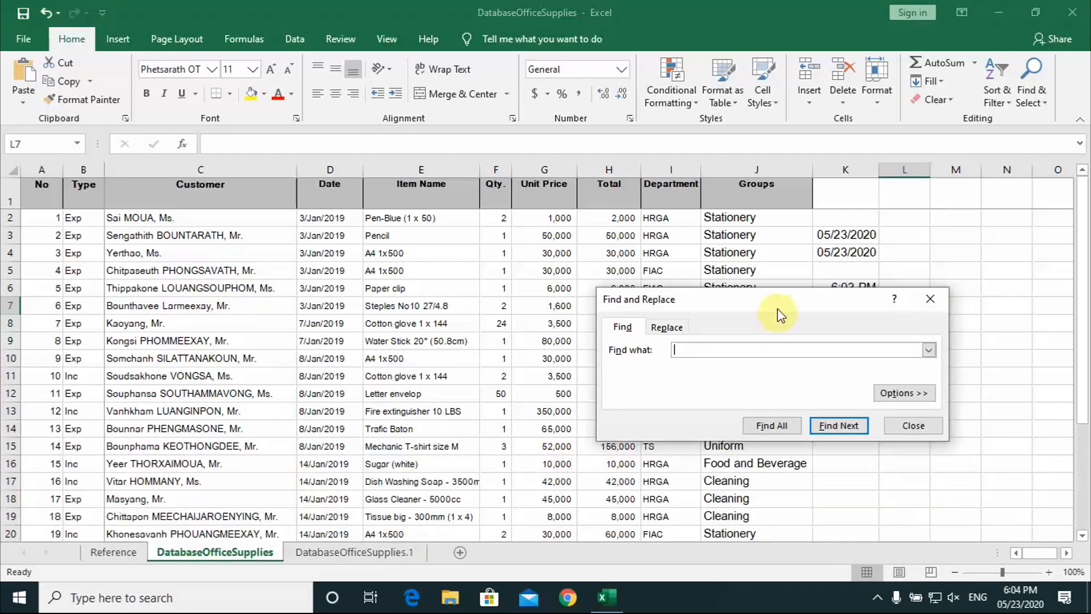
{"action": "left_click_drag", "start_coordinate": [783, 300], "coordinate": [917, 275]}
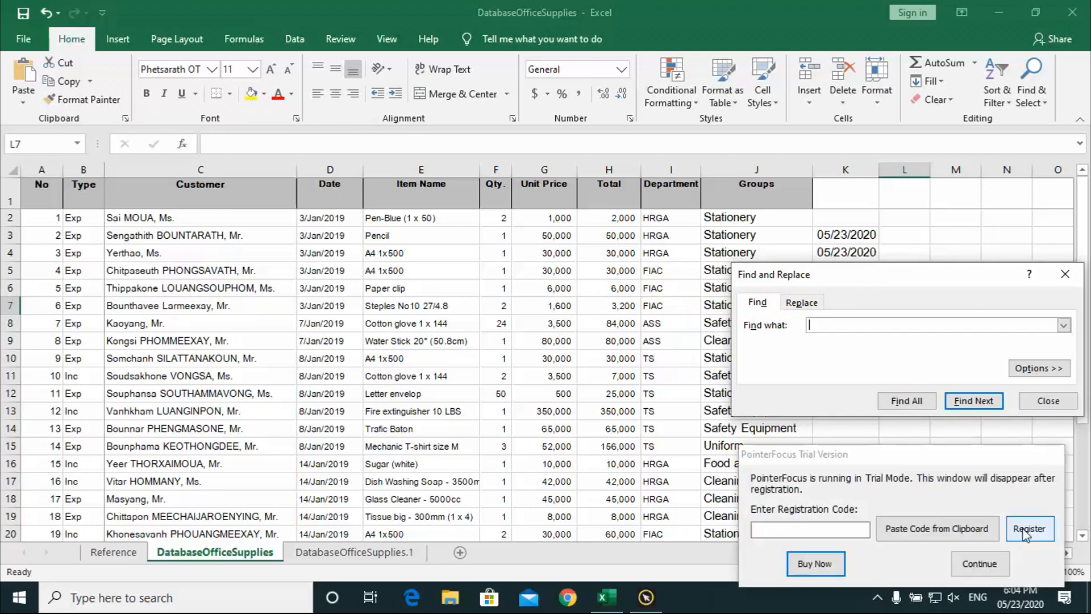
{"action": "left_click", "coordinate": [966, 562]}
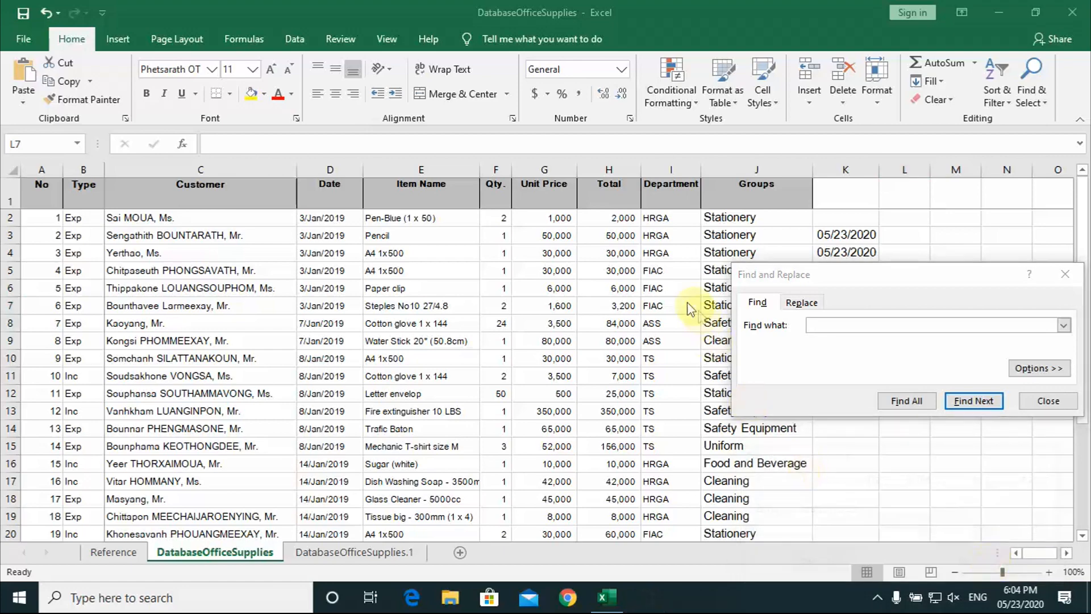
{"action": "left_click", "coordinate": [655, 272]}
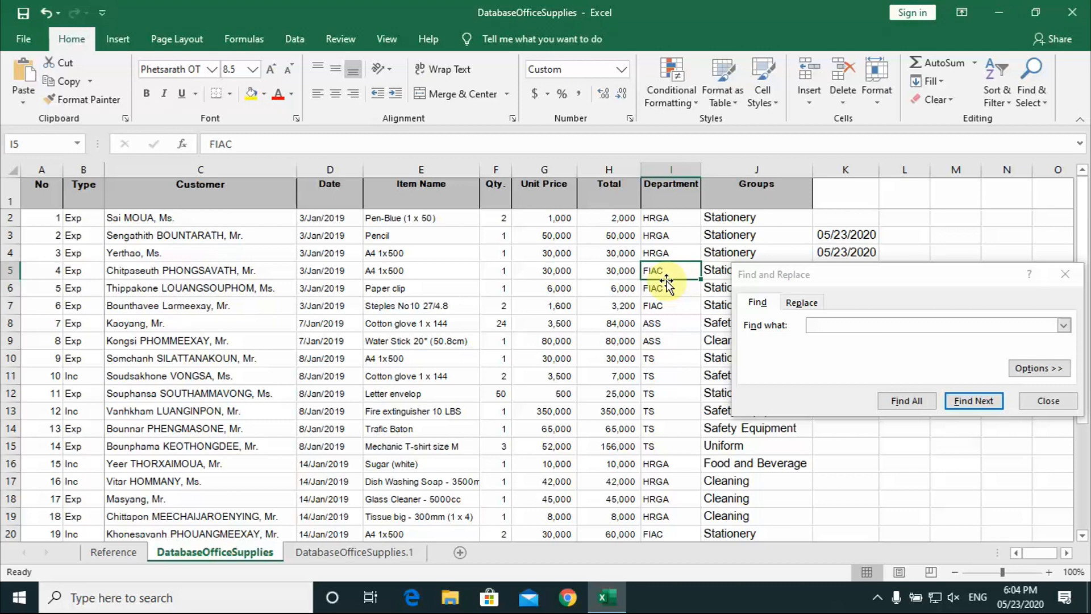
{"action": "left_click", "coordinate": [822, 326]}
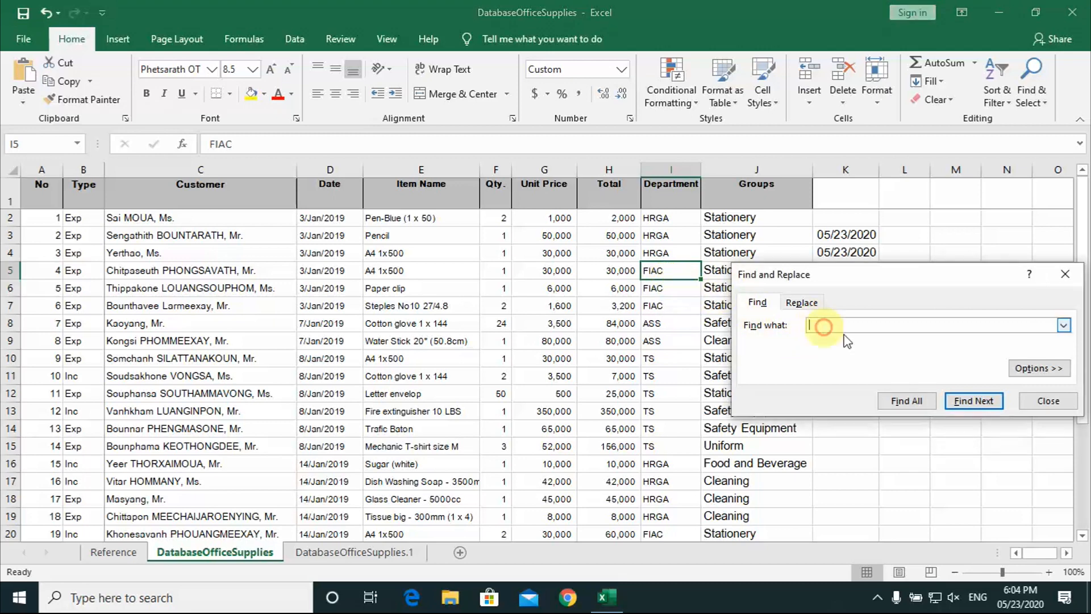
{"action": "type", "text": "FIAC"}
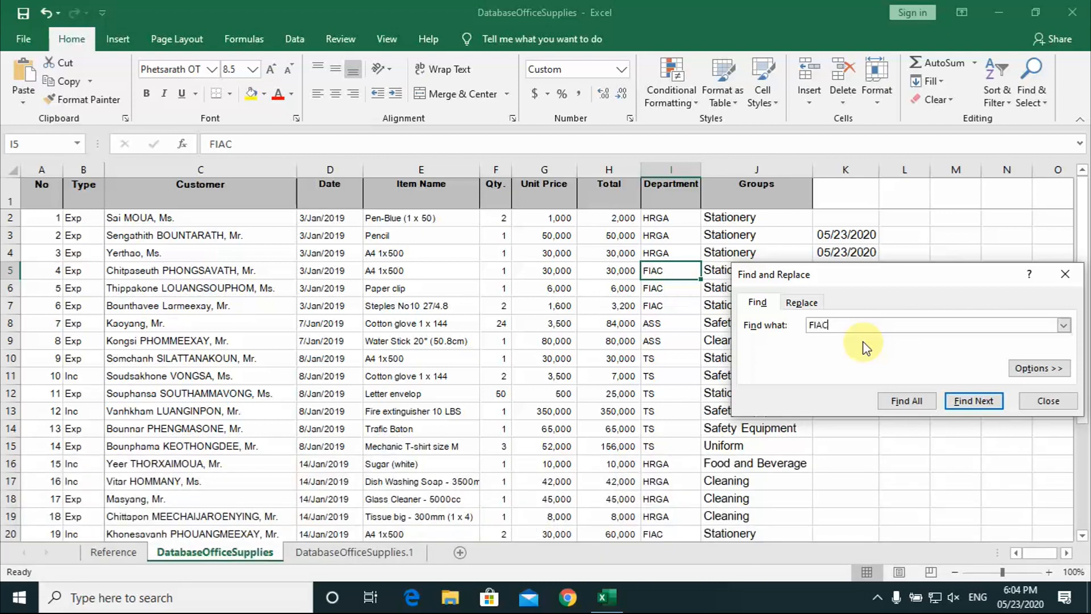
{"action": "left_click", "coordinate": [906, 400]}
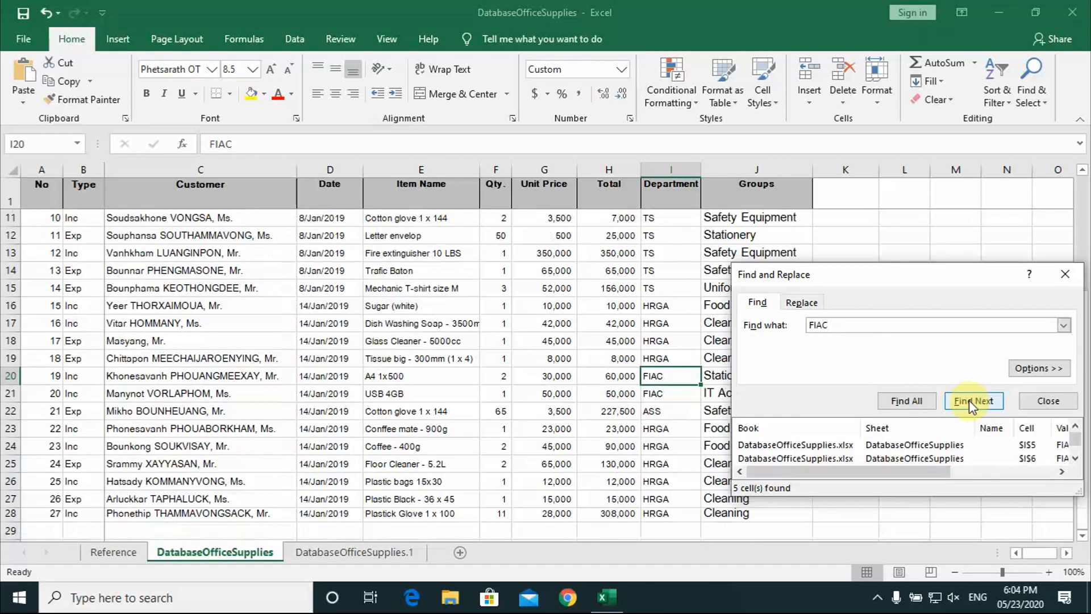
Step through the FIAC matches in the Department column one at a time, cycling back to cell I5.
{"action": "left_click", "coordinate": [969, 400]}
{"action": "left_click", "coordinate": [969, 400]}
{"action": "left_click", "coordinate": [969, 400]}
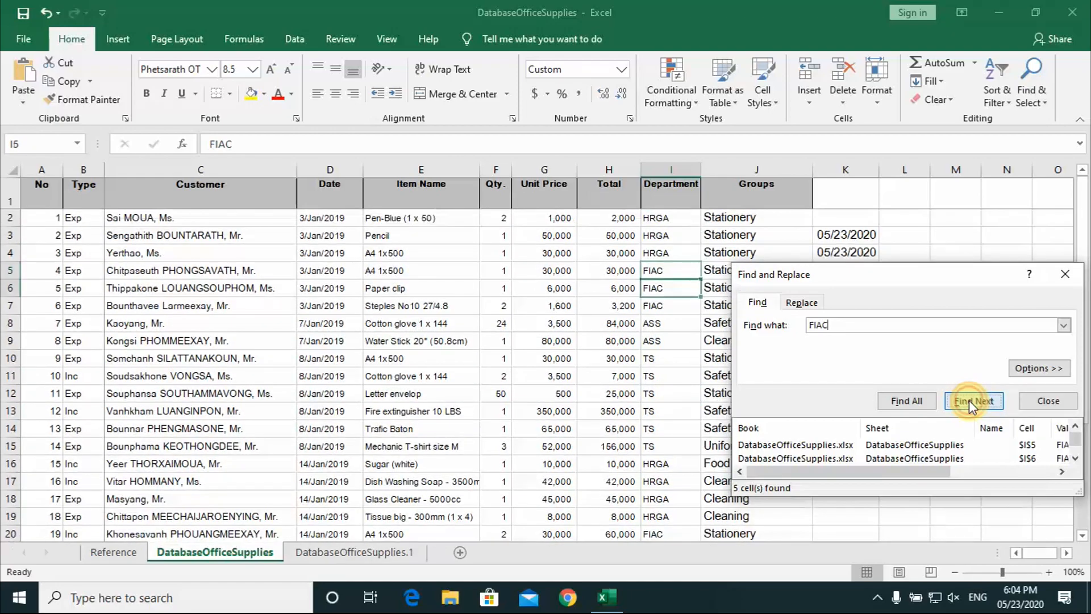
{"action": "left_click", "coordinate": [969, 400]}
{"action": "left_click", "coordinate": [969, 400]}
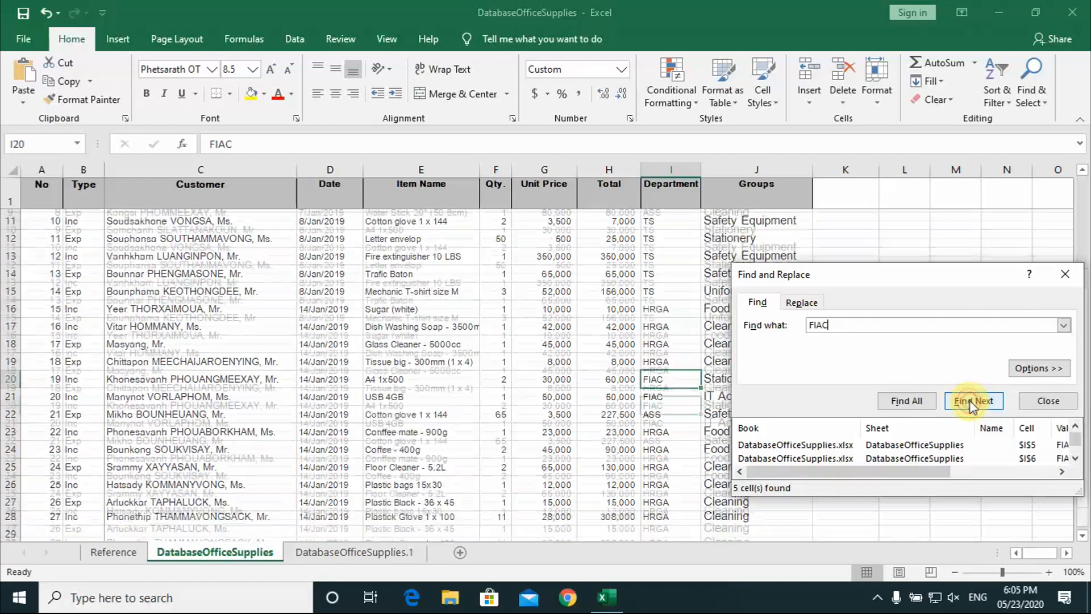
{"action": "left_click", "coordinate": [969, 400]}
{"action": "left_click", "coordinate": [972, 401]}
{"action": "left_click", "coordinate": [972, 401]}
{"action": "left_click", "coordinate": [971, 402]}
{"action": "left_click", "coordinate": [970, 401]}
{"action": "left_click", "coordinate": [969, 400]}
{"action": "left_click", "coordinate": [970, 400]}
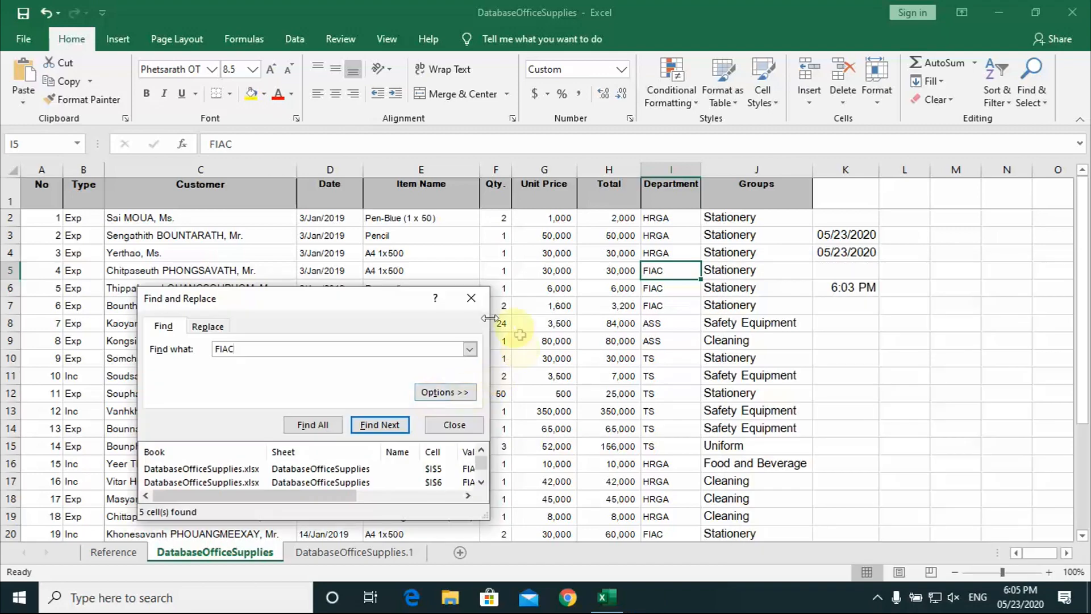
Move the Find and Replace dialog slightly aside and compare the Department entries in cells I4 and I5.
{"action": "left_click_drag", "start_coordinate": [349, 296], "coordinate": [336, 283]}
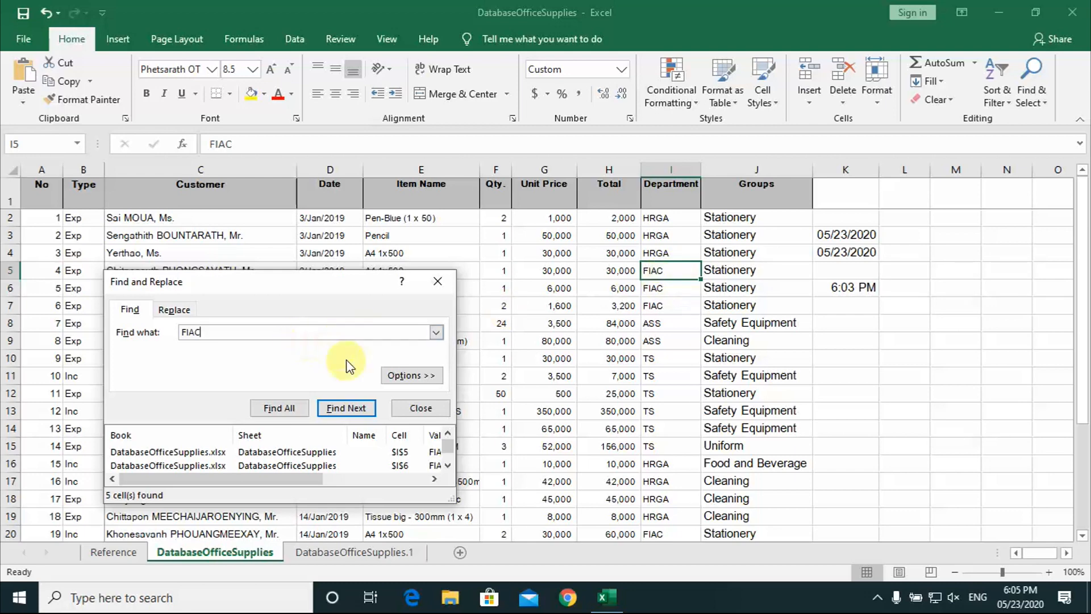
{"action": "left_click", "coordinate": [661, 254]}
{"action": "left_click", "coordinate": [659, 253]}
{"action": "left_click", "coordinate": [659, 271]}
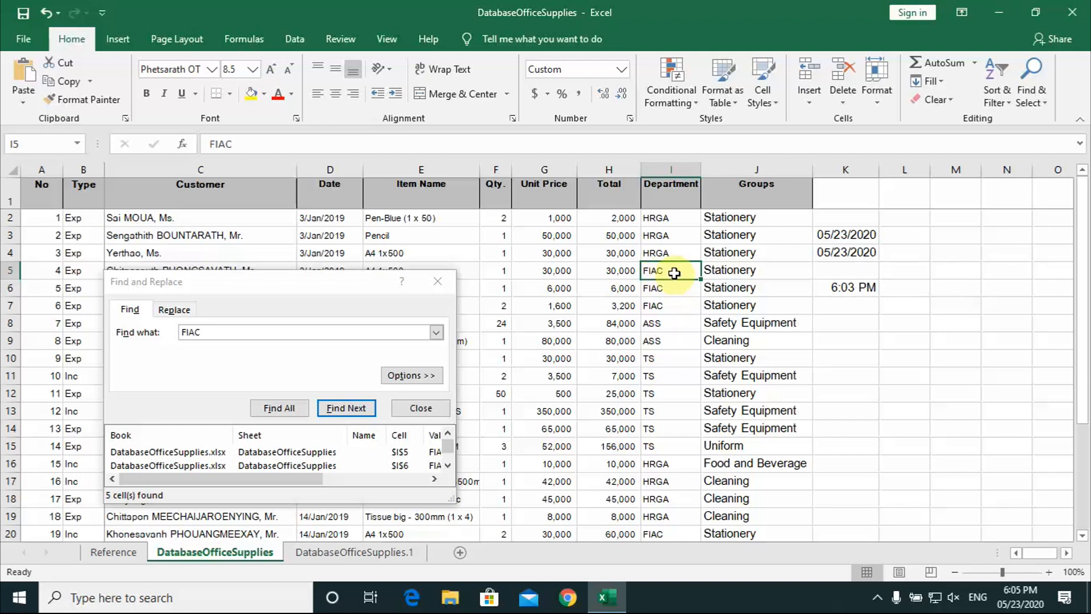
{"action": "left_click", "coordinate": [672, 252]}
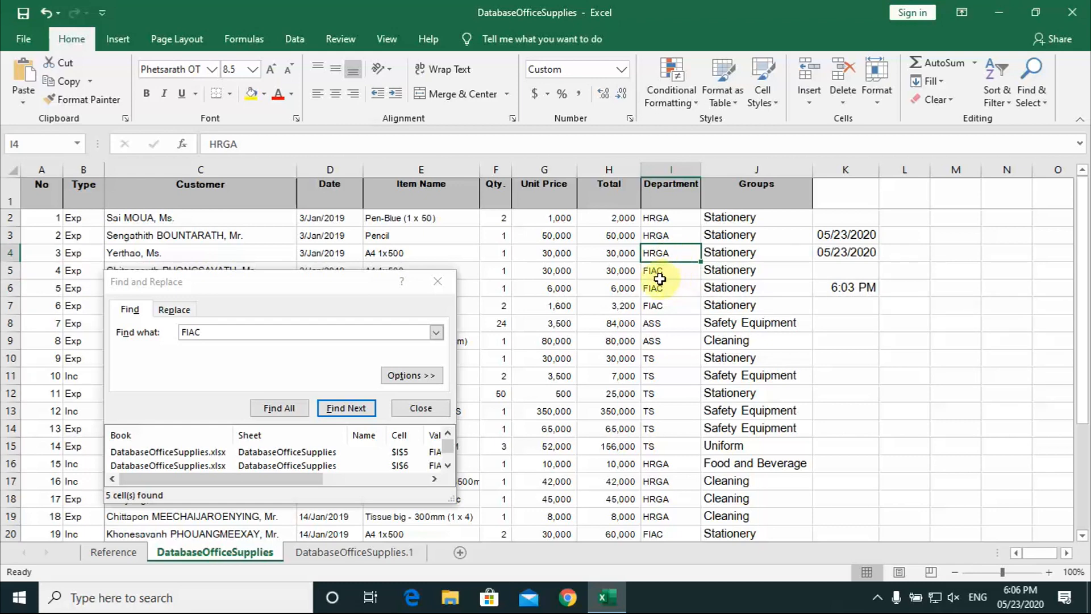
Set up a replacement of FIAC with HRGA and dismiss the PointerFocus trial notice.
{"action": "left_click", "coordinate": [175, 311]}
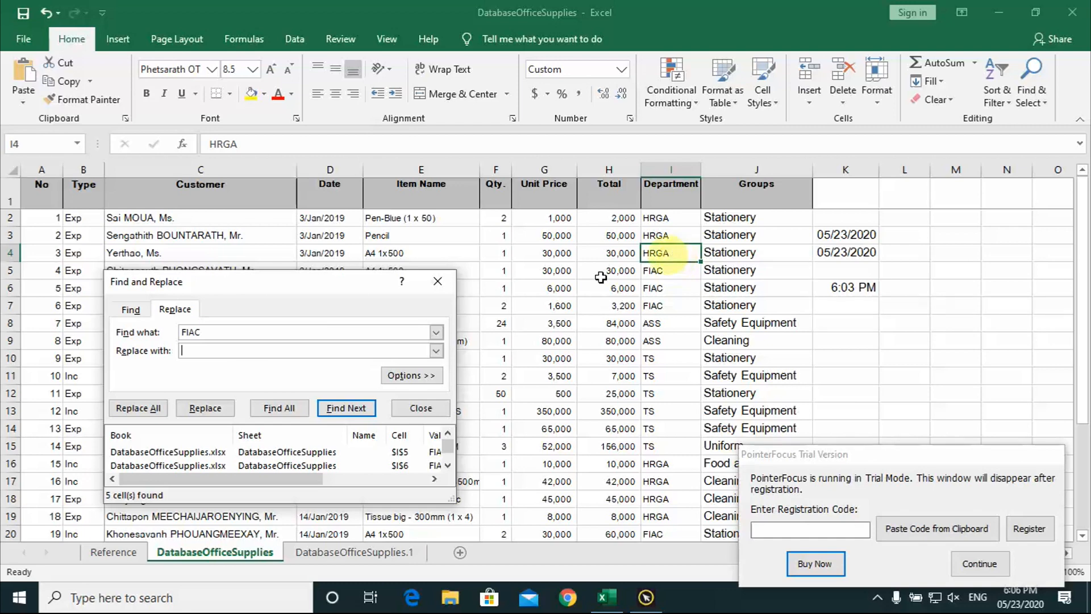
{"action": "type", "text": "HRGA"}
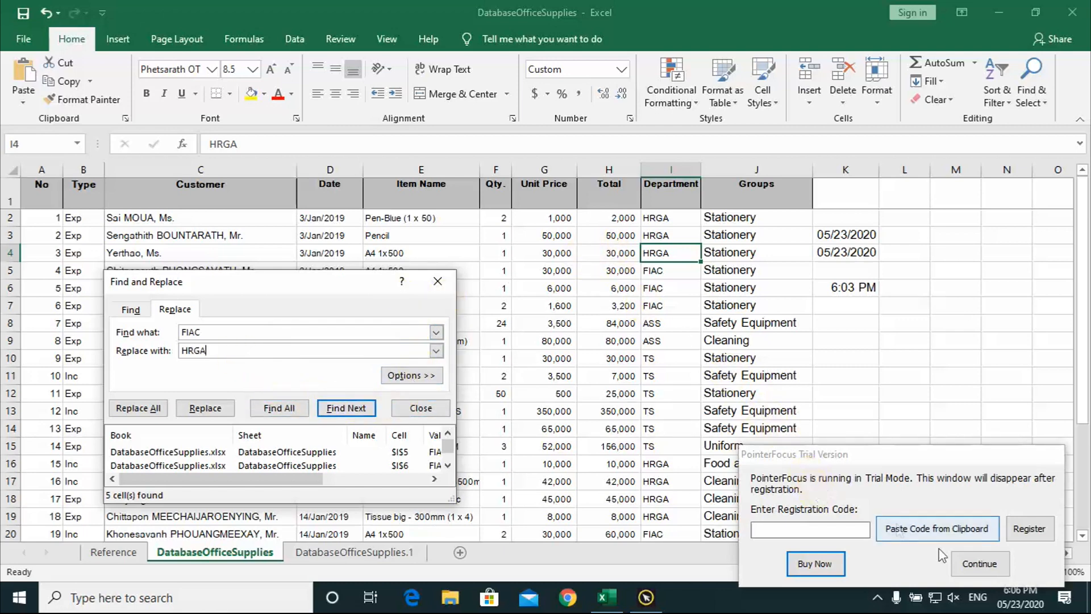
{"action": "left_click", "coordinate": [979, 563]}
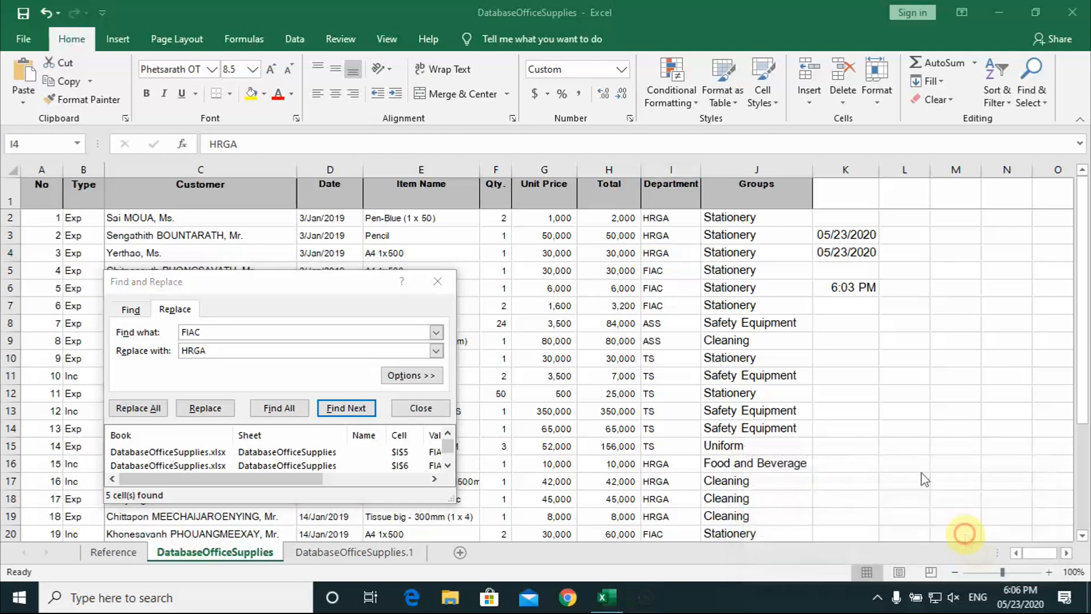
Limit the replacement to the Department column and enable Match case and Match entire cell contents.
{"action": "left_click", "coordinate": [666, 164]}
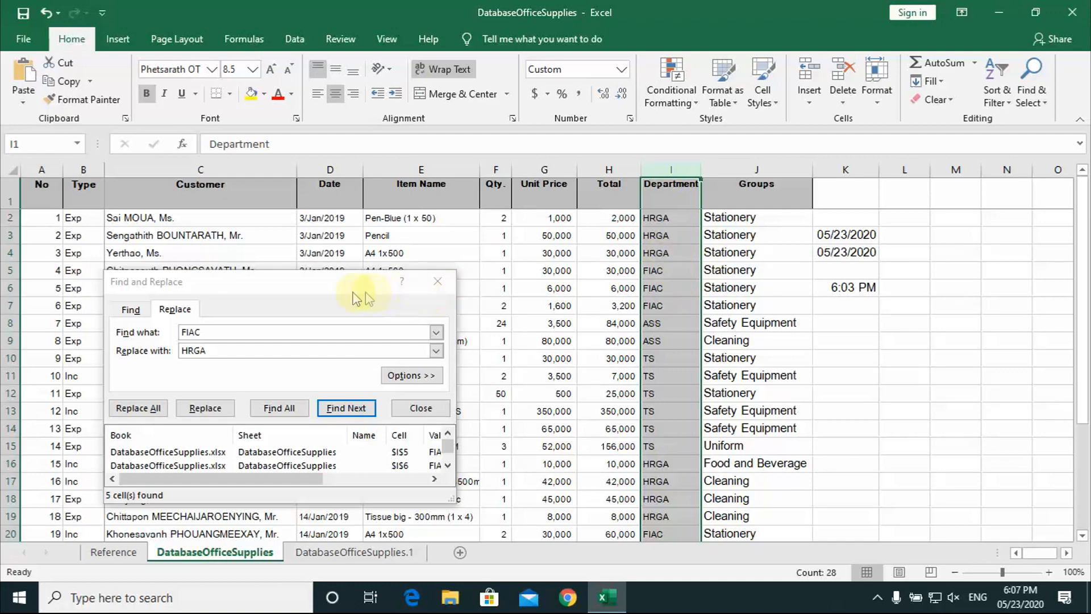
{"action": "left_click_drag", "start_coordinate": [348, 286], "coordinate": [339, 248]}
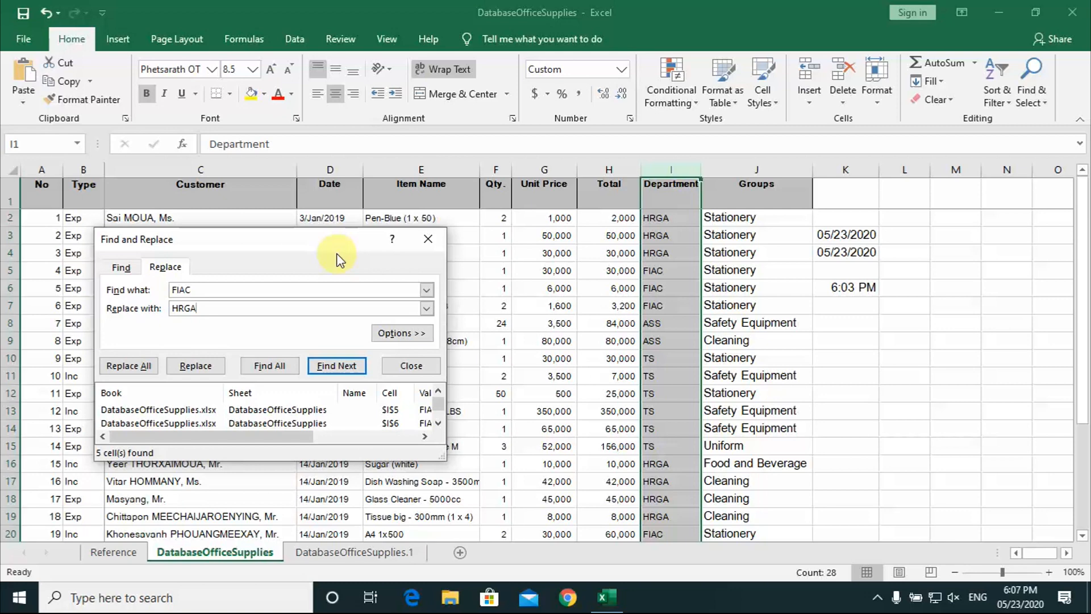
{"action": "left_click", "coordinate": [409, 335]}
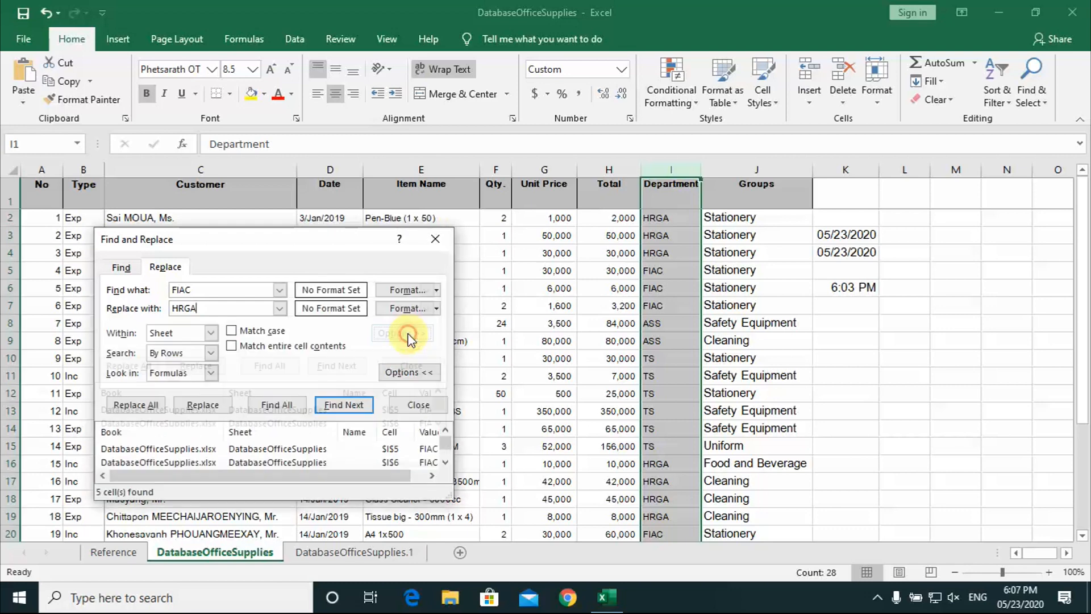
{"action": "left_click", "coordinate": [231, 332]}
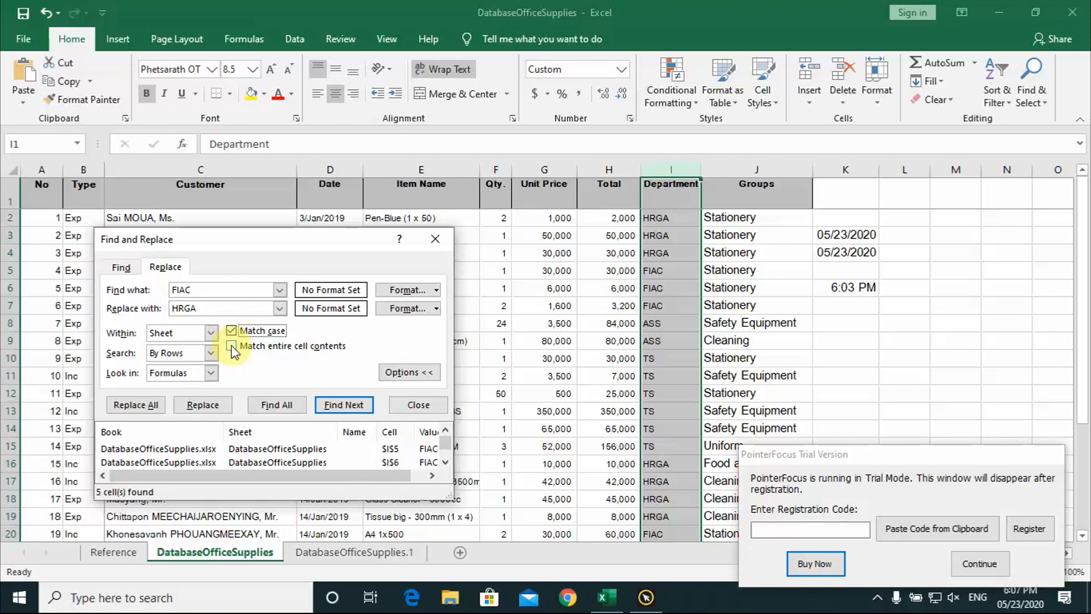
{"action": "left_click", "coordinate": [232, 346]}
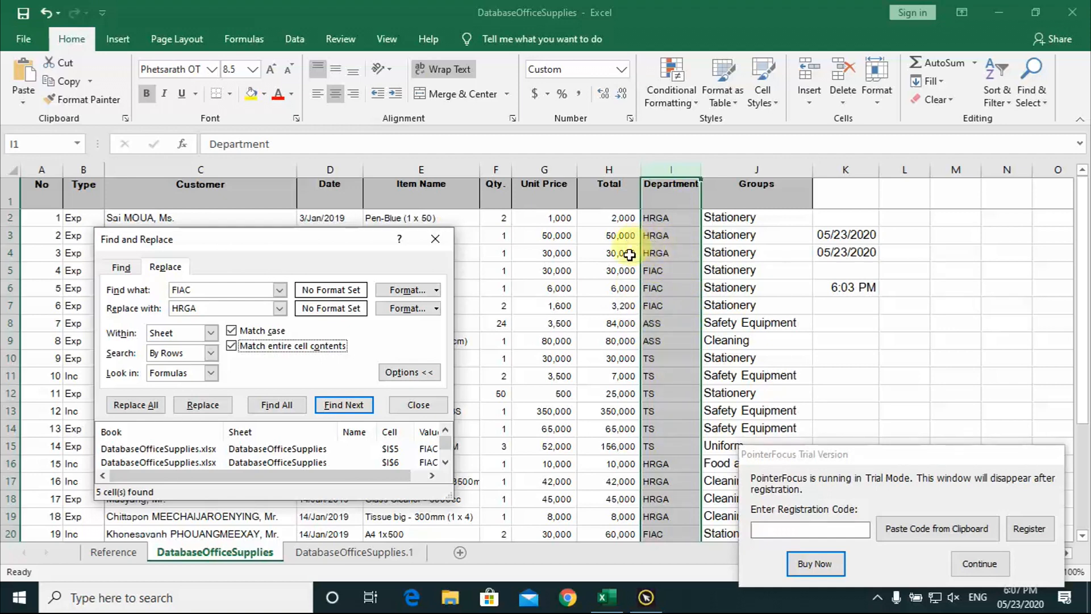
Replace all FIAC entries in the Department column with HRGA, review the column, and close the Find and Replace dialog.
{"action": "left_click", "coordinate": [145, 404]}
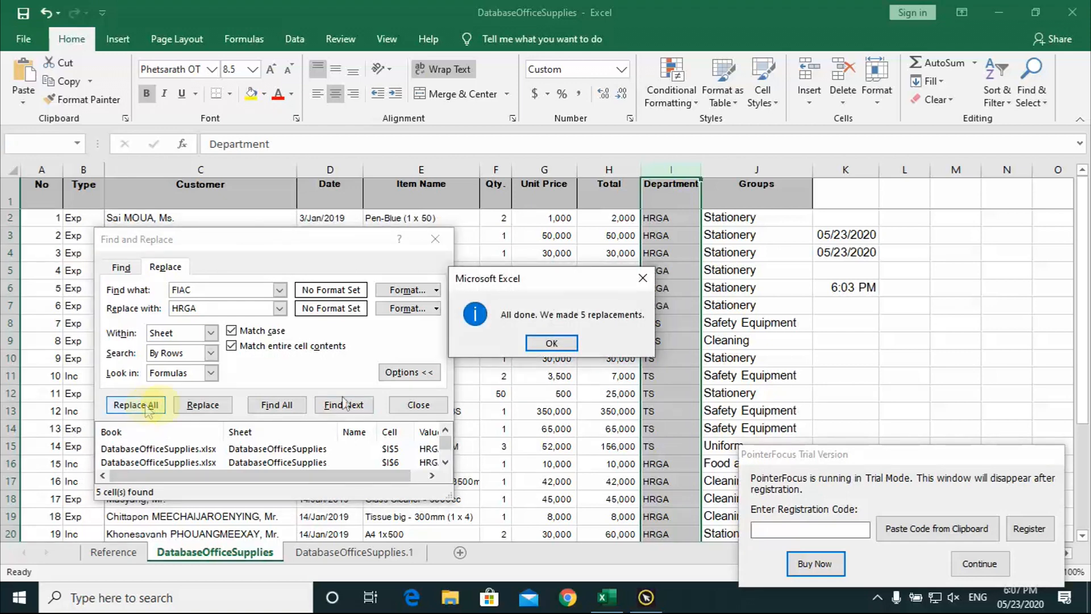
{"action": "left_click", "coordinate": [554, 340]}
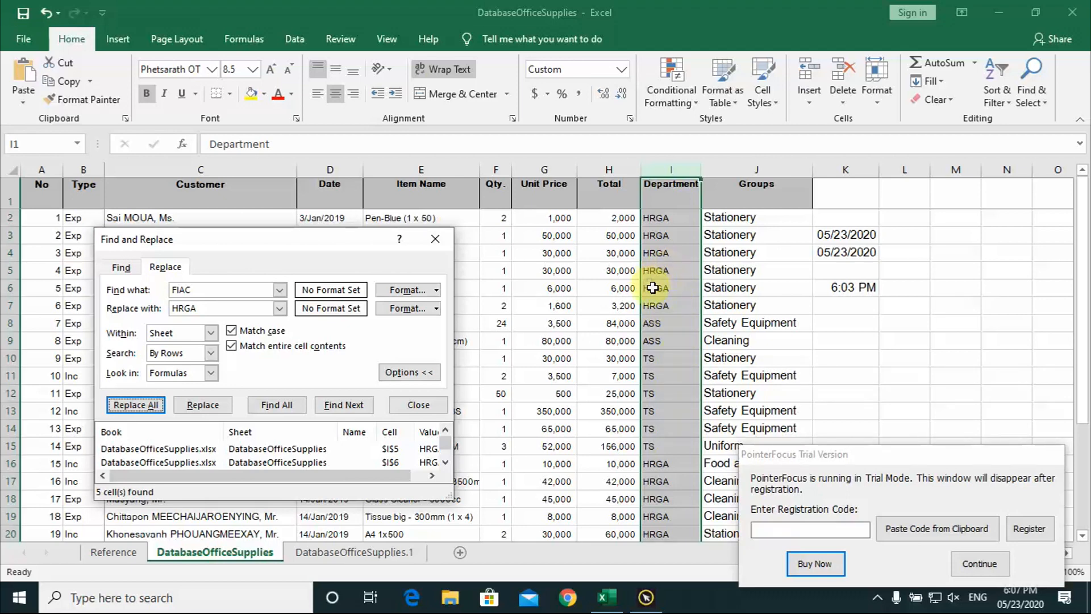
{"action": "scroll", "coordinate": [672, 373], "scroll_direction": "down", "scroll_amount": 4}
{"action": "scroll", "coordinate": [672, 375], "scroll_direction": "down", "scroll_amount": 1}
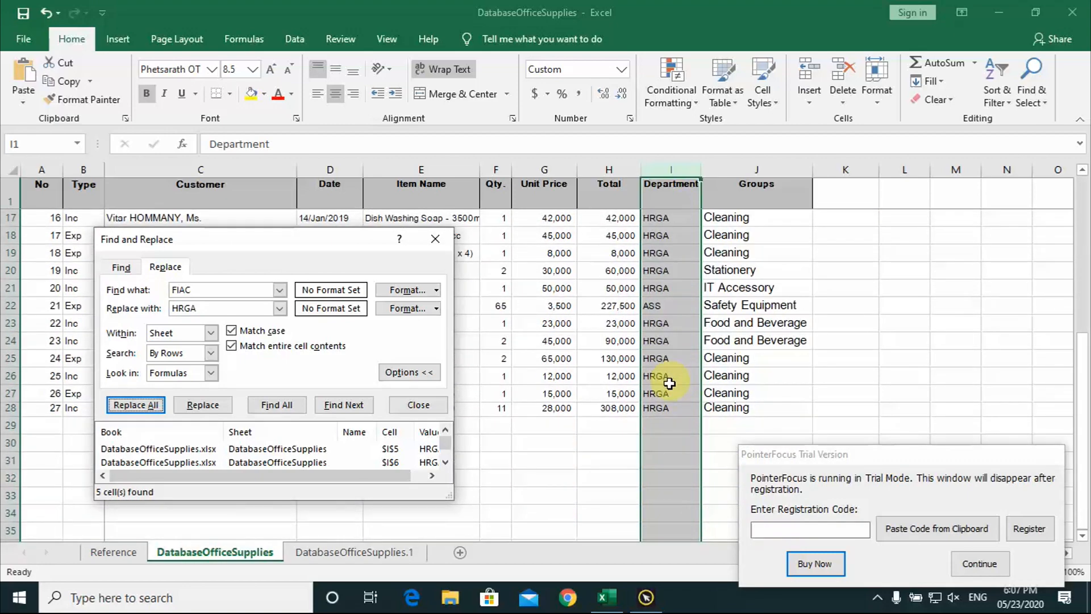
{"action": "scroll", "coordinate": [667, 364], "scroll_direction": "up", "scroll_amount": 5}
{"action": "scroll", "coordinate": [645, 262], "scroll_direction": "down", "scroll_amount": 4}
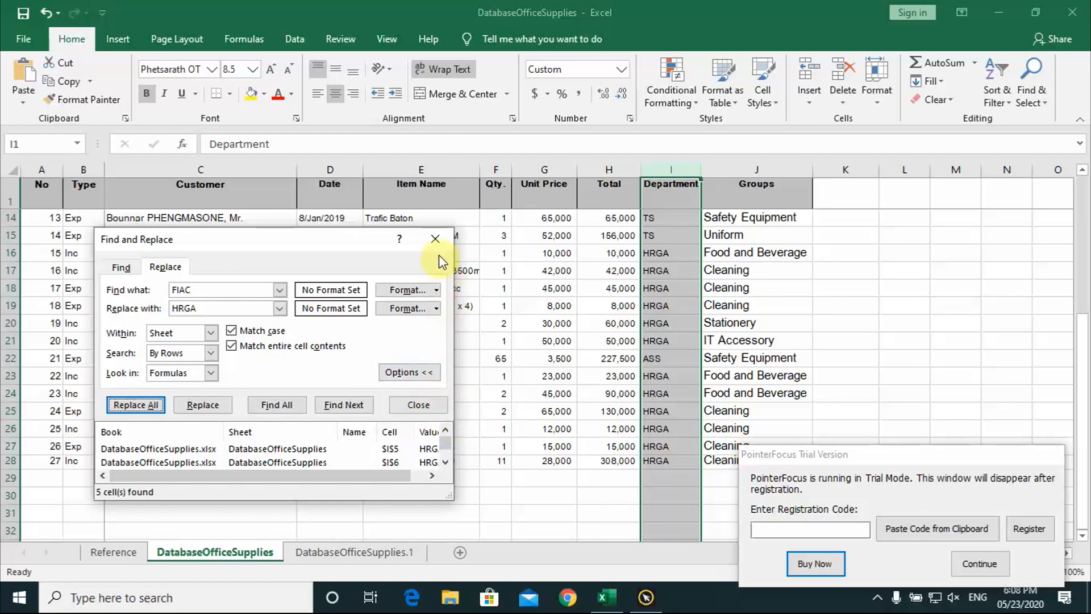
{"action": "left_click", "coordinate": [974, 564]}
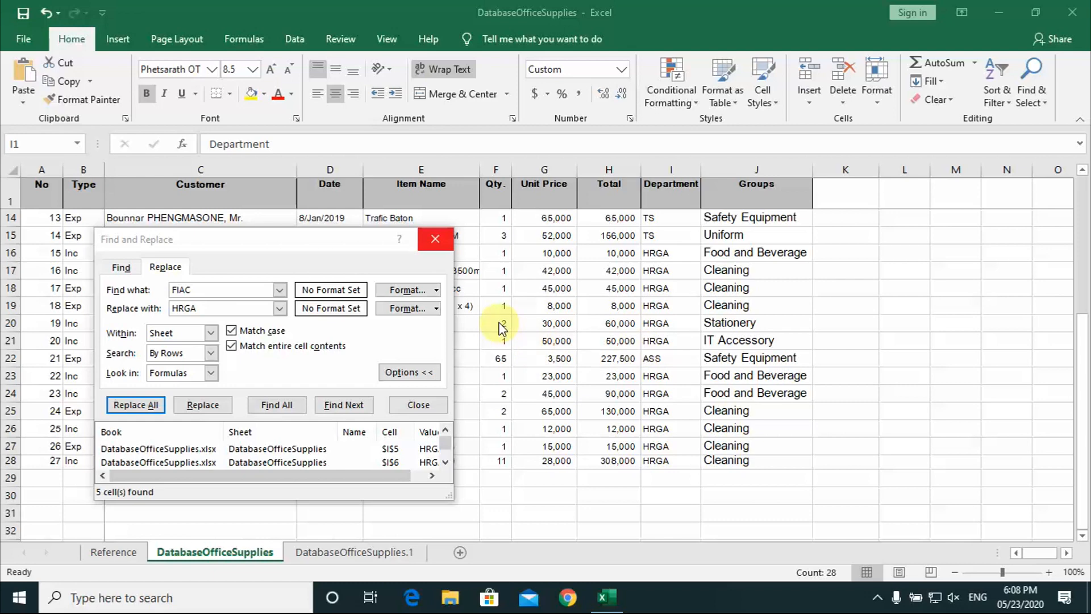
{"action": "left_click", "coordinate": [441, 240]}
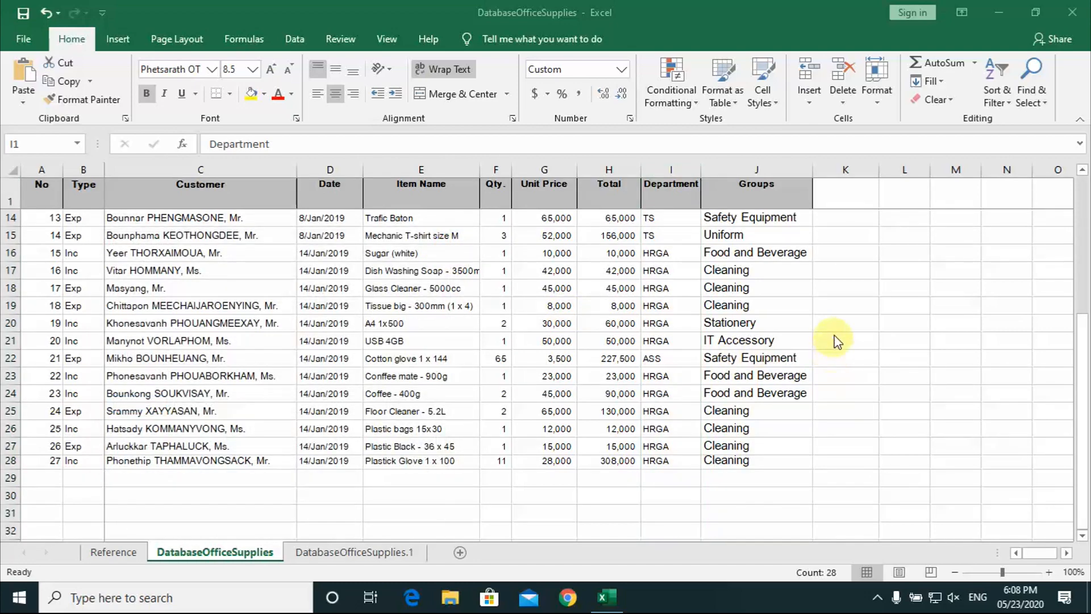
Dismiss the PointerFocus trial notice and undo the replacement of FIAC with HRGA.
{"action": "left_click", "coordinate": [841, 328]}
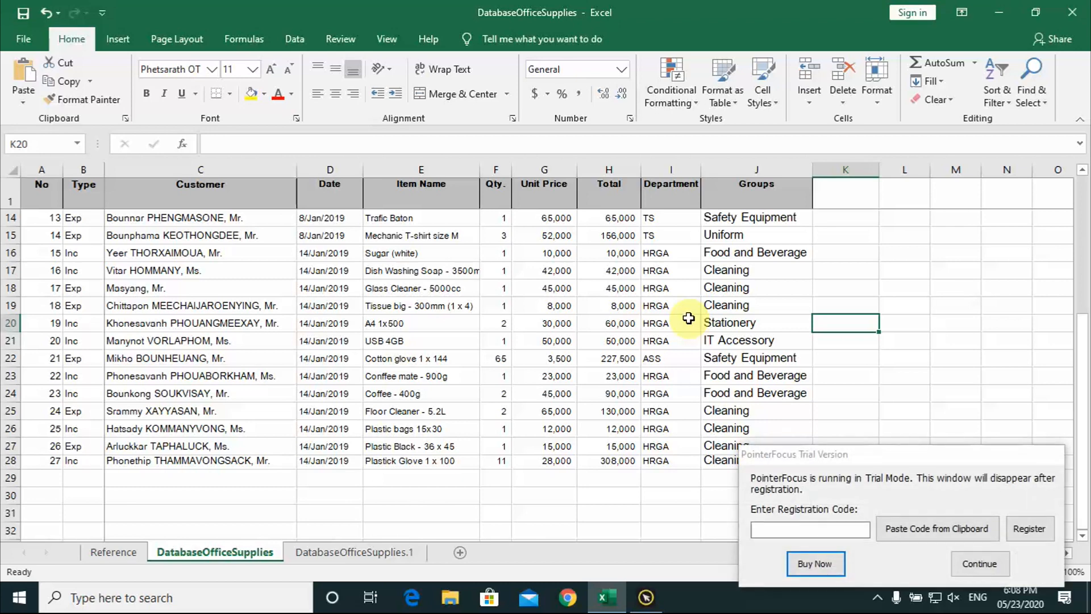
{"action": "left_click", "coordinate": [979, 563]}
{"action": "key", "text": "ctrl+shift+h"}
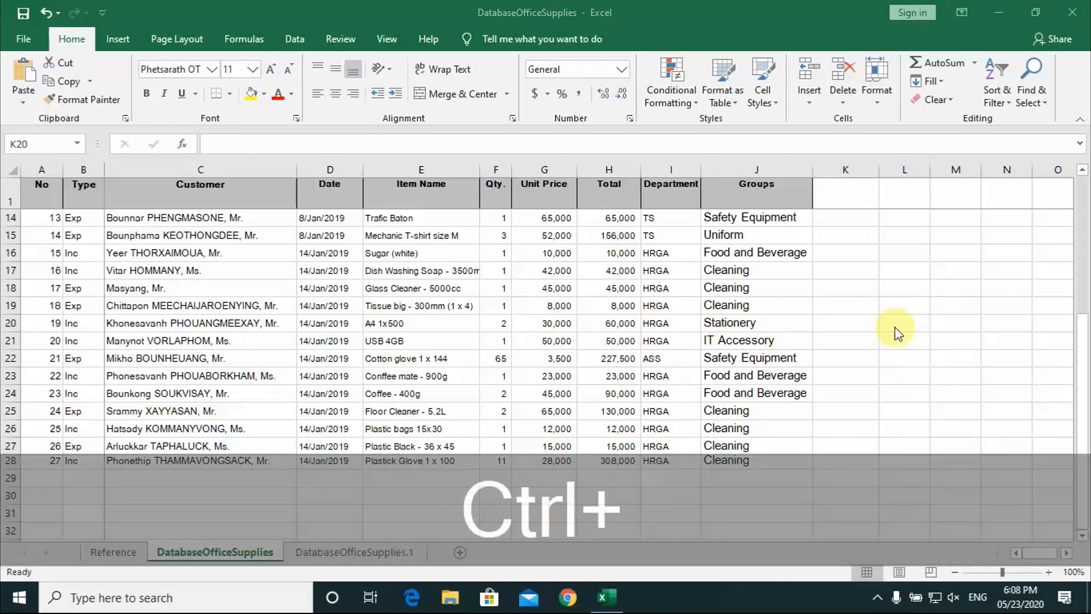
{"action": "key", "text": "ctrl+z"}
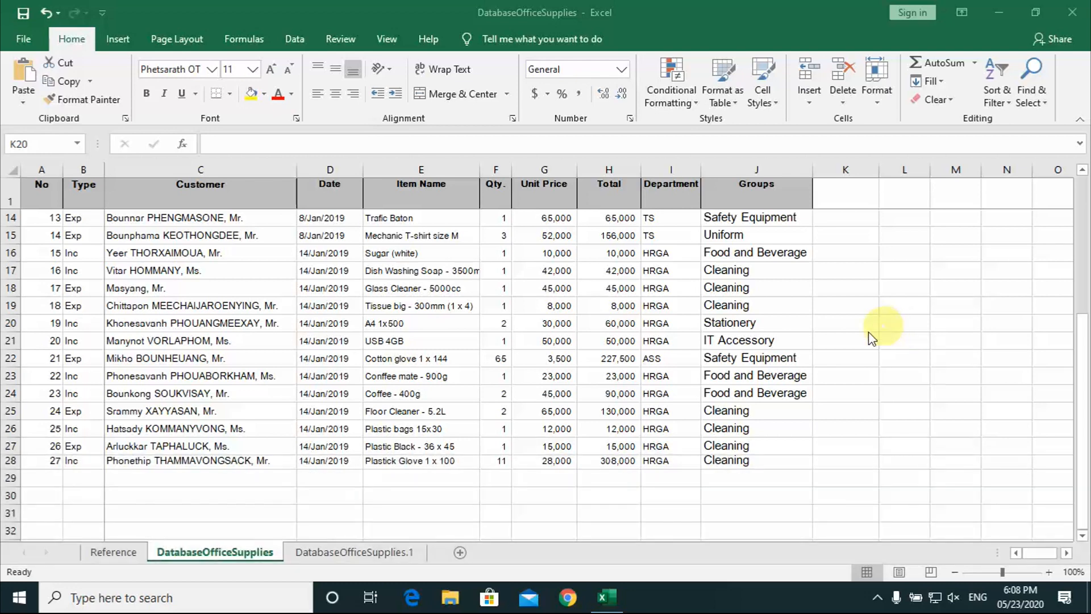
{"action": "key", "text": "ctrl"}
{"action": "key", "text": "ctrl+z"}
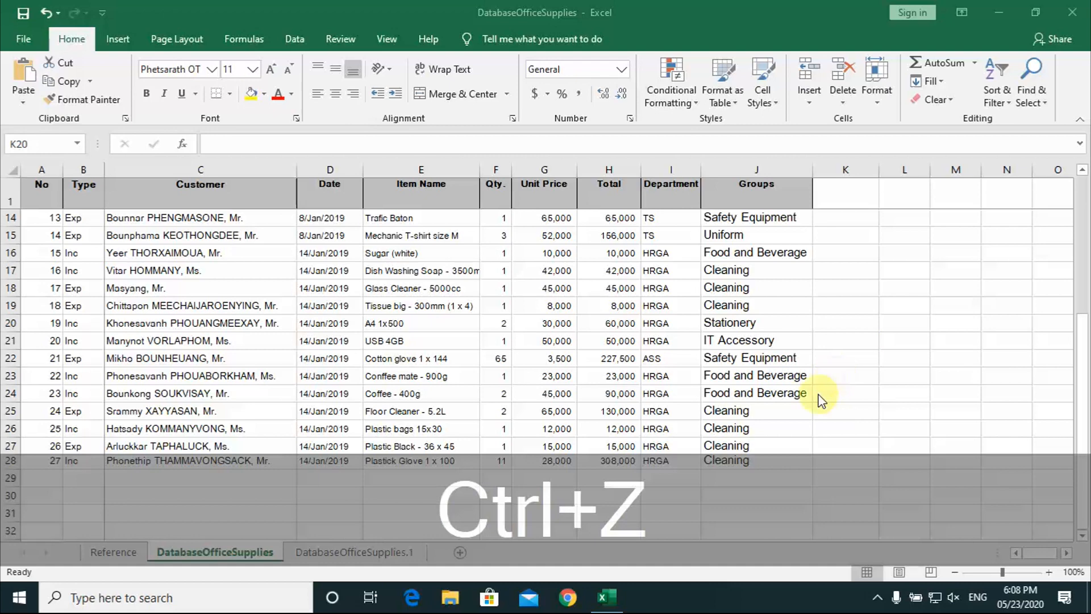
{"action": "key", "text": "ctrl+z"}
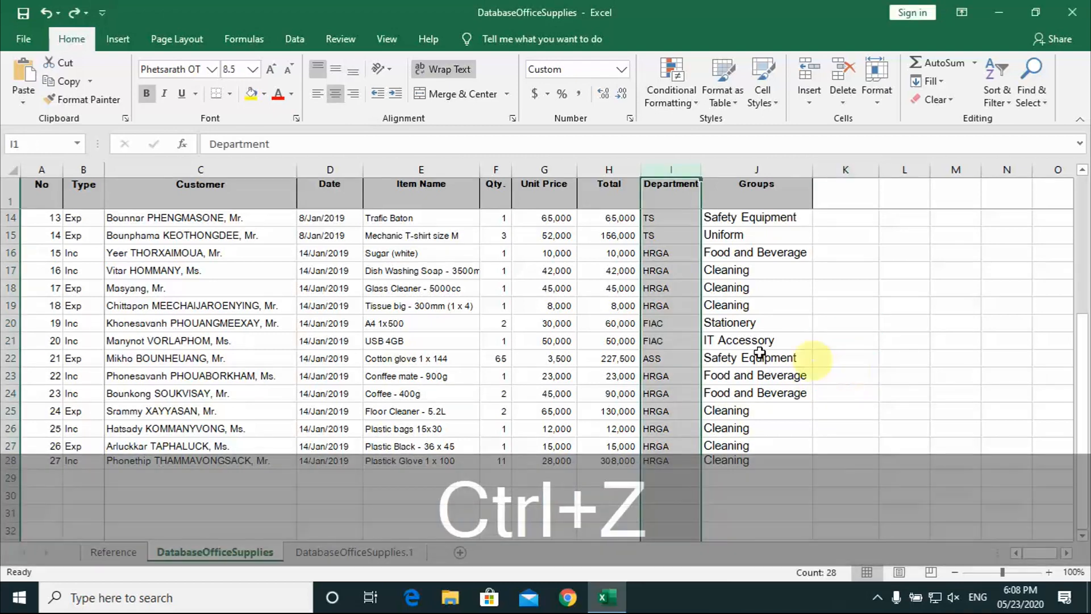
Check the Department entries in cells I20 and I21 by selecting them in turn.
{"action": "left_click", "coordinate": [664, 324]}
{"action": "left_click", "coordinate": [664, 340]}
{"action": "left_click", "coordinate": [670, 321]}
{"action": "left_click", "coordinate": [675, 338]}
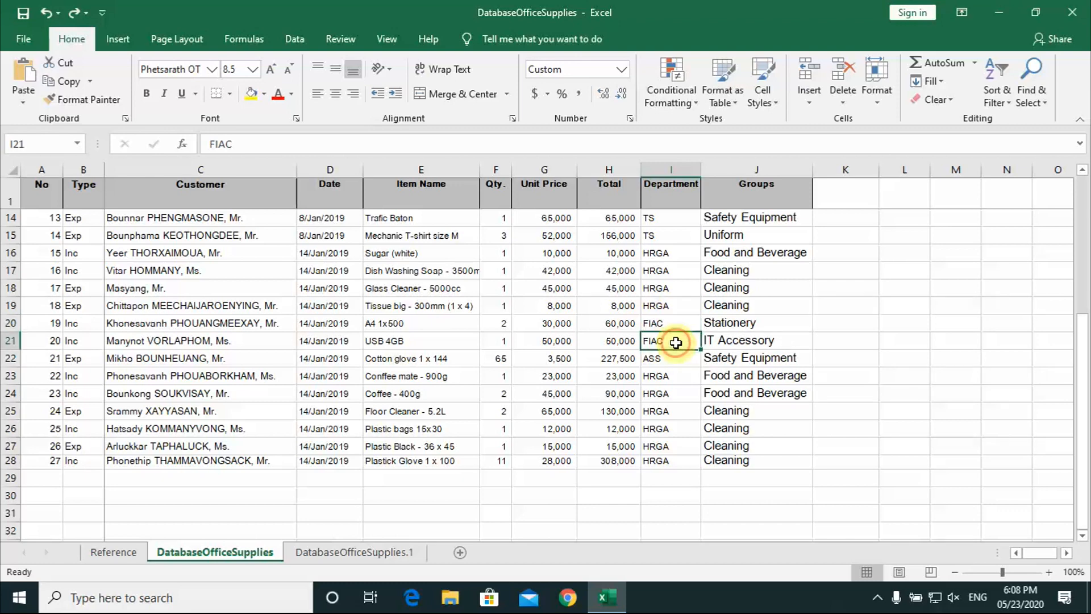
{"action": "left_click", "coordinate": [681, 319]}
{"action": "left_click", "coordinate": [675, 339]}
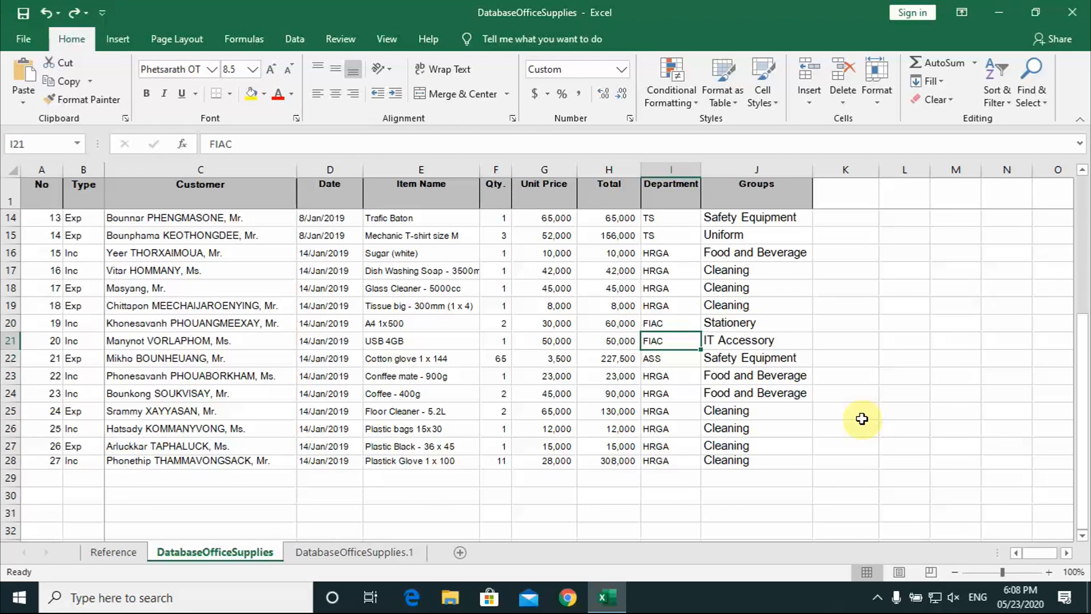
Redo the replacement of FIAC with HRGA in the Department column and select empty cell K22.
{"action": "key", "text": "ctrl"}
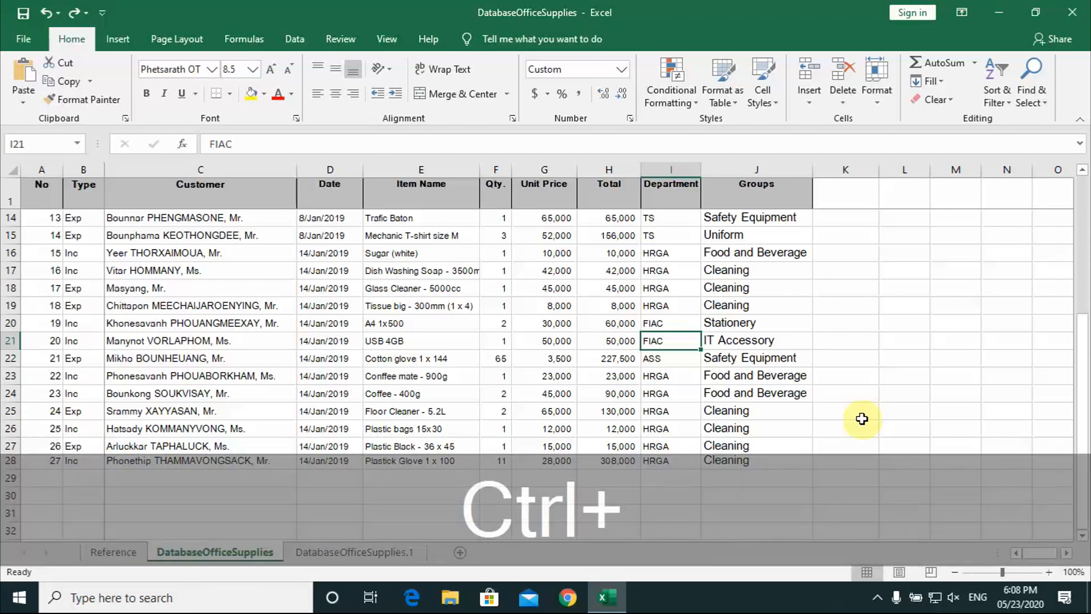
{"action": "key", "text": "ctrl+y"}
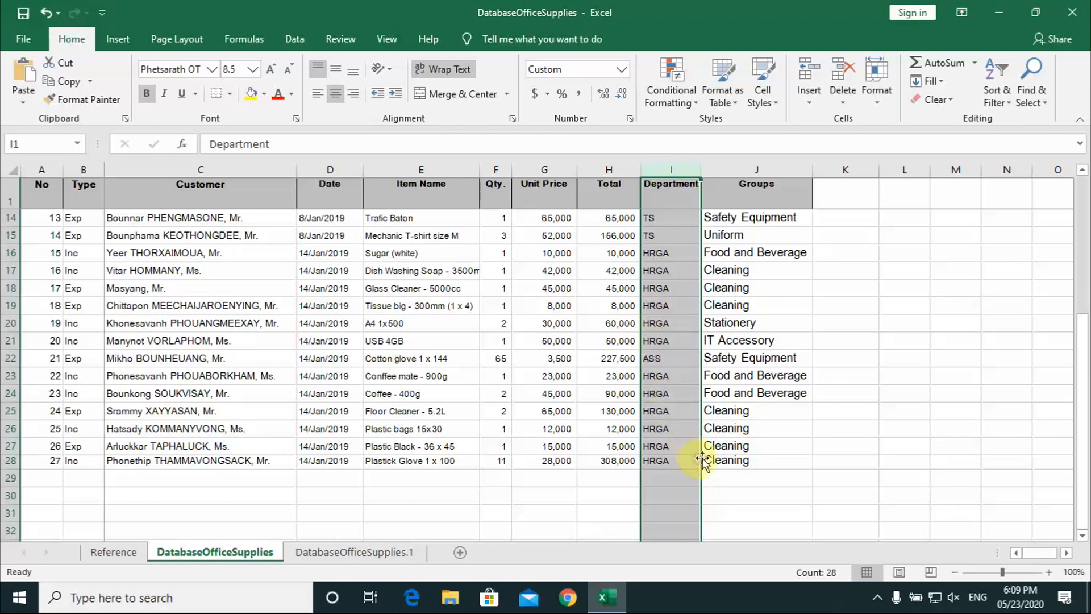
{"action": "left_click", "coordinate": [849, 359]}
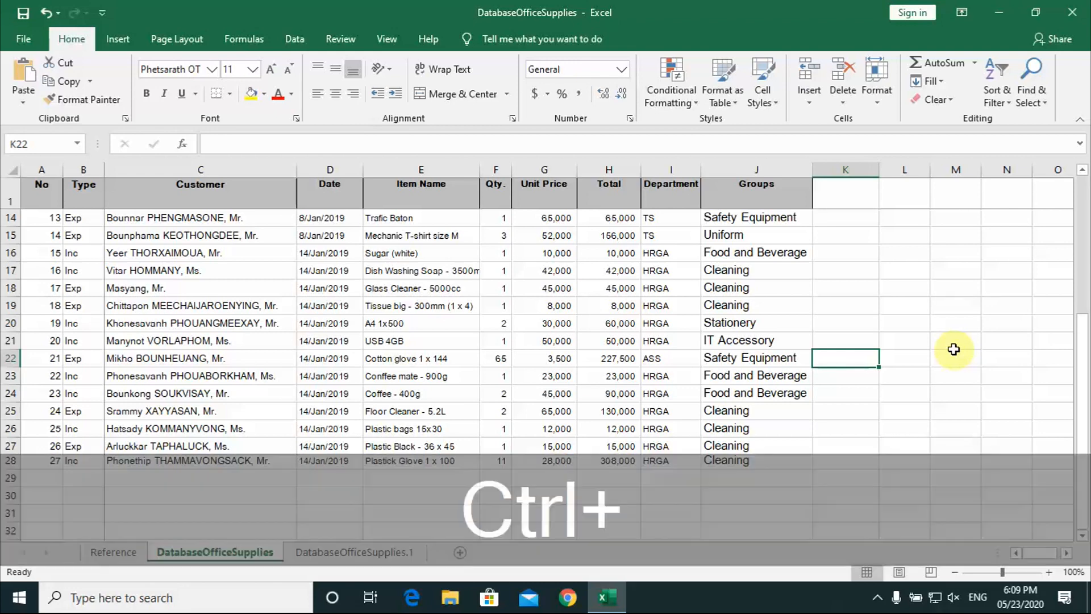
Create a new blank workbook, dismiss the PointerFocus trial notice, and look over the empty sheet.
{"action": "key", "text": "ctrl+n"}
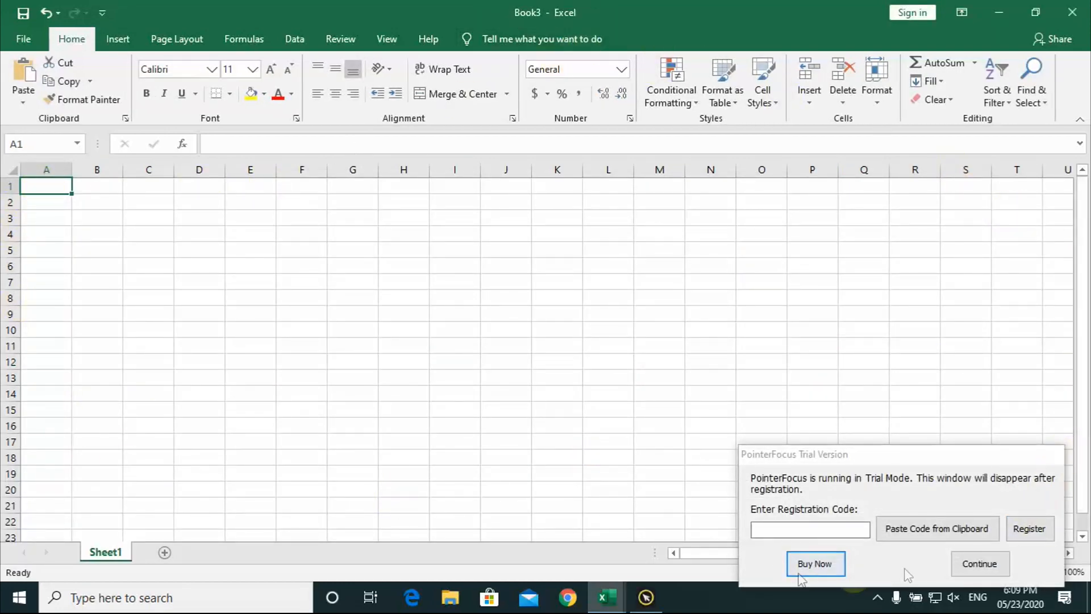
{"action": "left_click", "coordinate": [970, 568]}
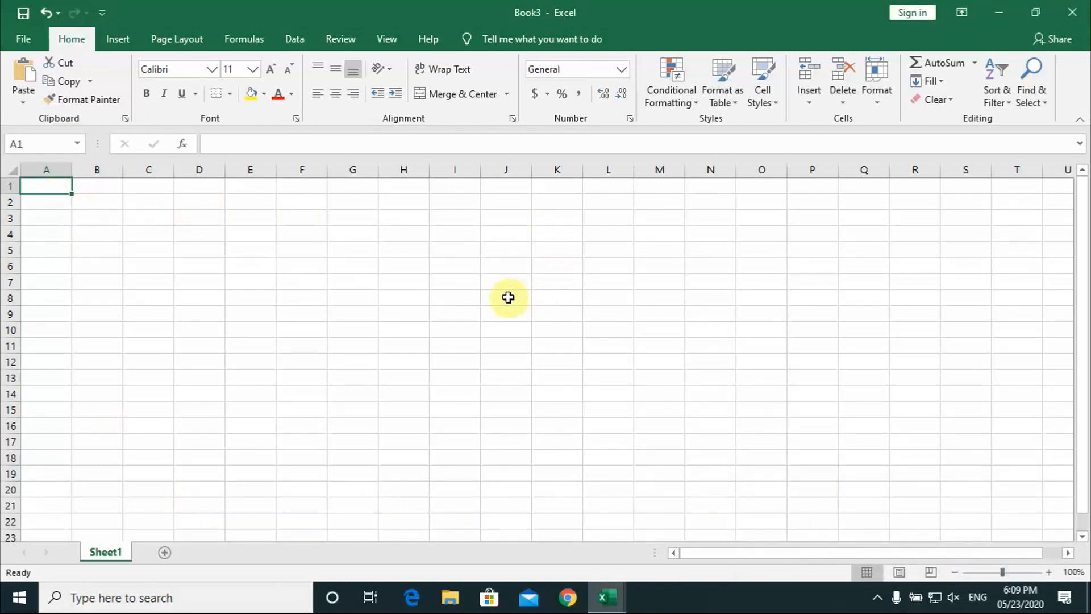
{"action": "scroll", "coordinate": [499, 307], "scroll_direction": "down", "scroll_amount": 5}
{"action": "scroll", "coordinate": [496, 308], "scroll_direction": "up", "scroll_amount": 5}
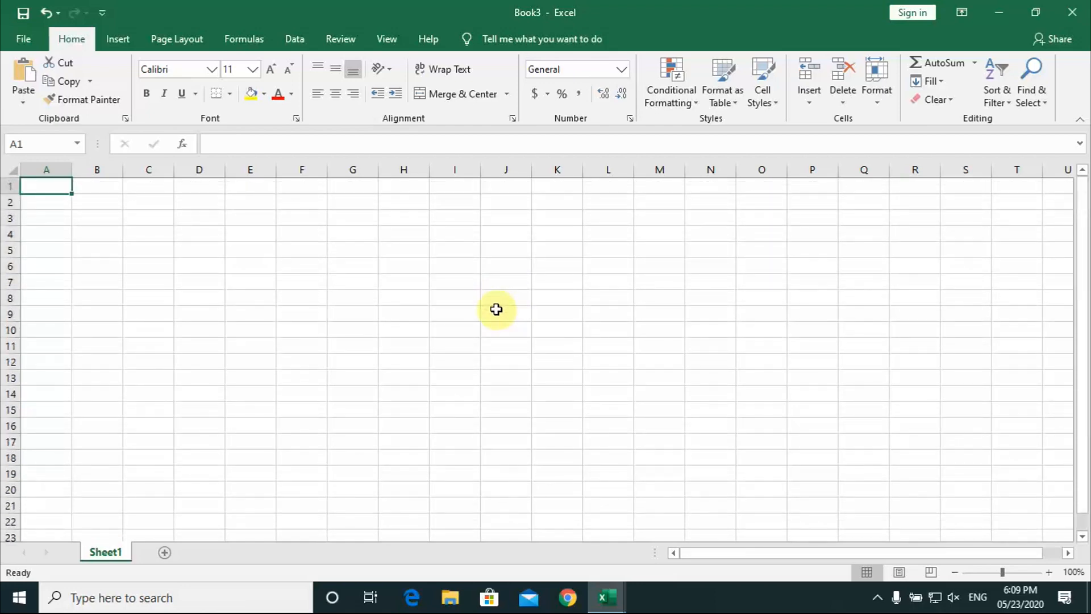
Switch to File Explorer and open Local Disk (E:).
{"action": "left_click", "coordinate": [449, 601]}
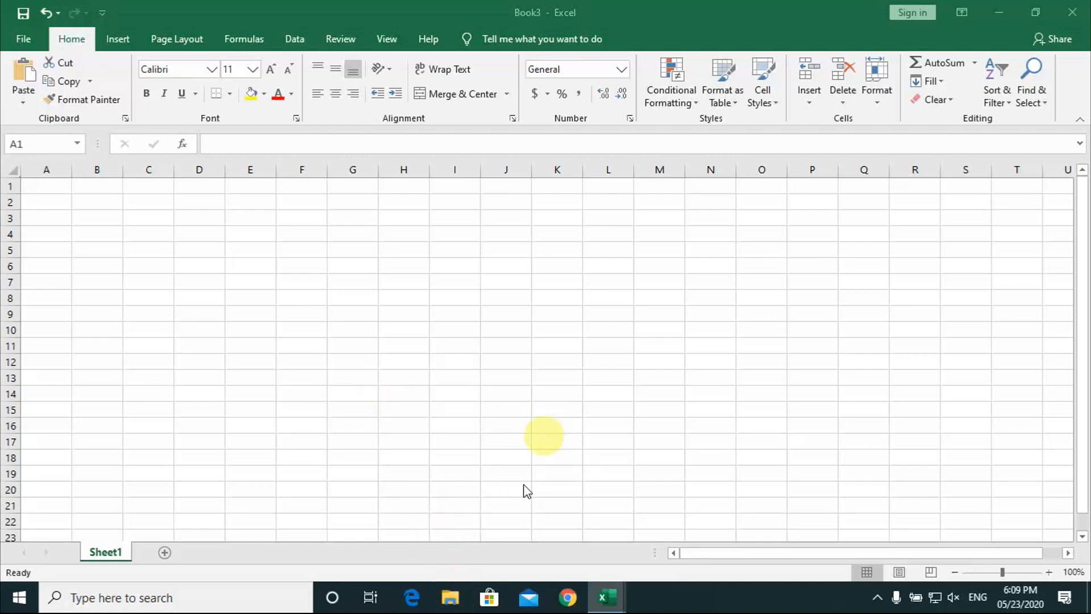
{"action": "left_click", "coordinate": [450, 596]}
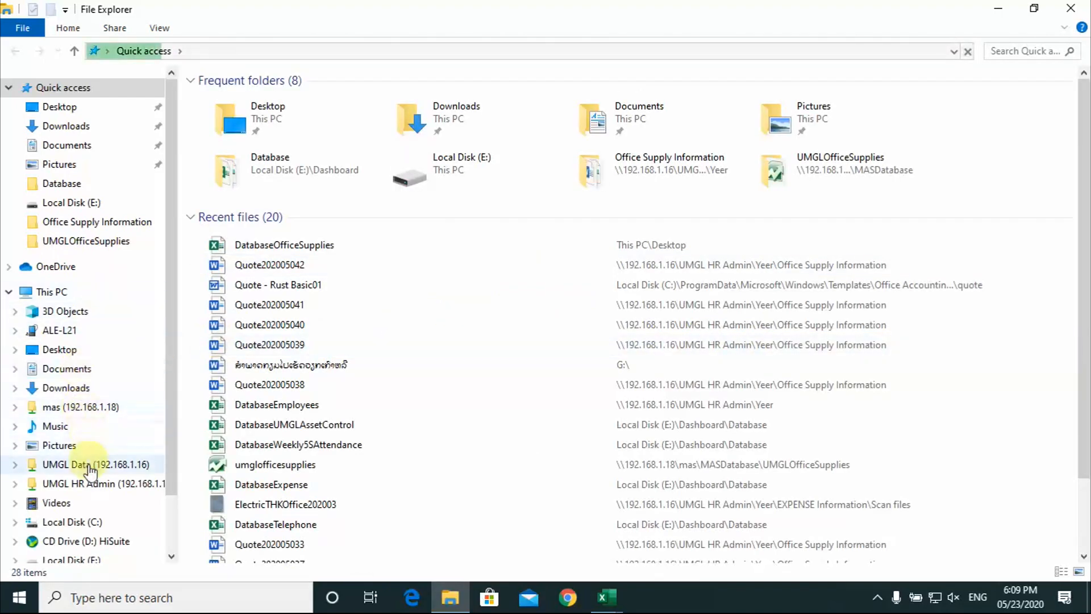
{"action": "left_click_drag", "start_coordinate": [170, 454], "coordinate": [169, 492]}
{"action": "left_click", "coordinate": [105, 509]}
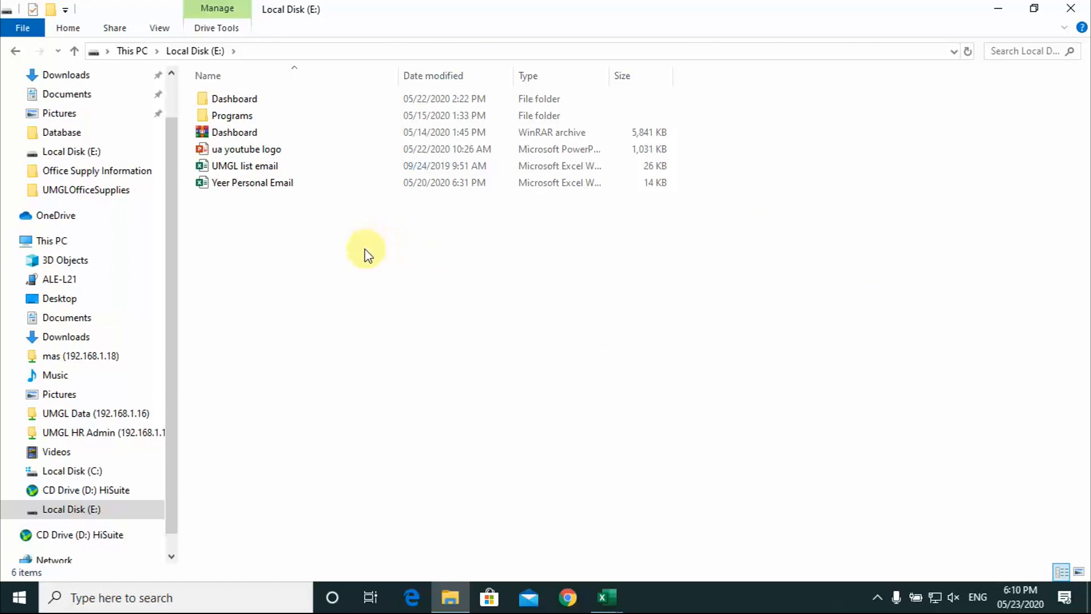
{"action": "right_click", "coordinate": [358, 249]}
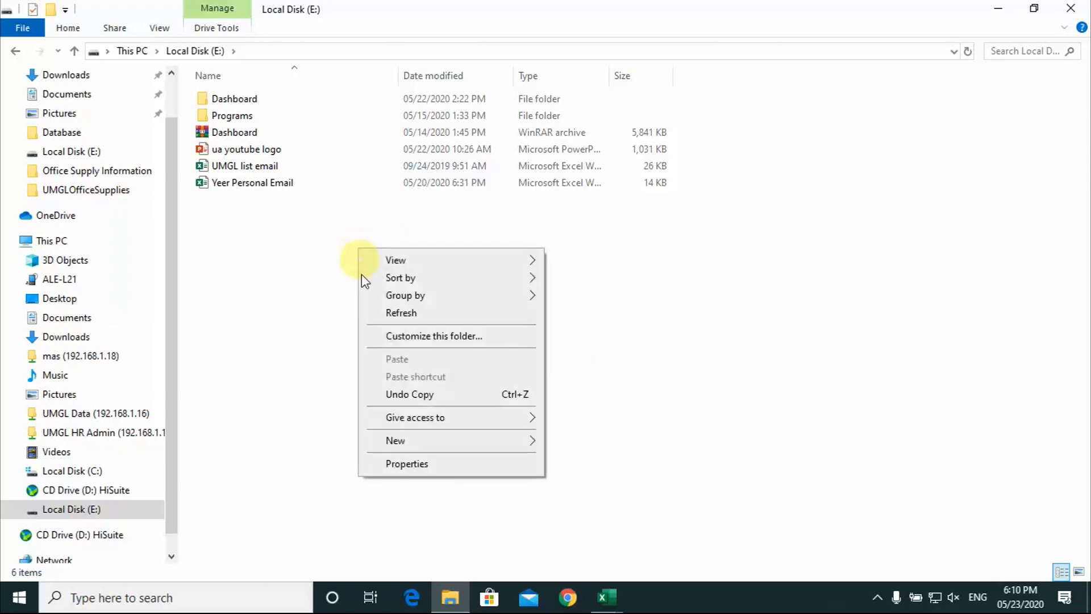
{"action": "left_click", "coordinate": [511, 440]}
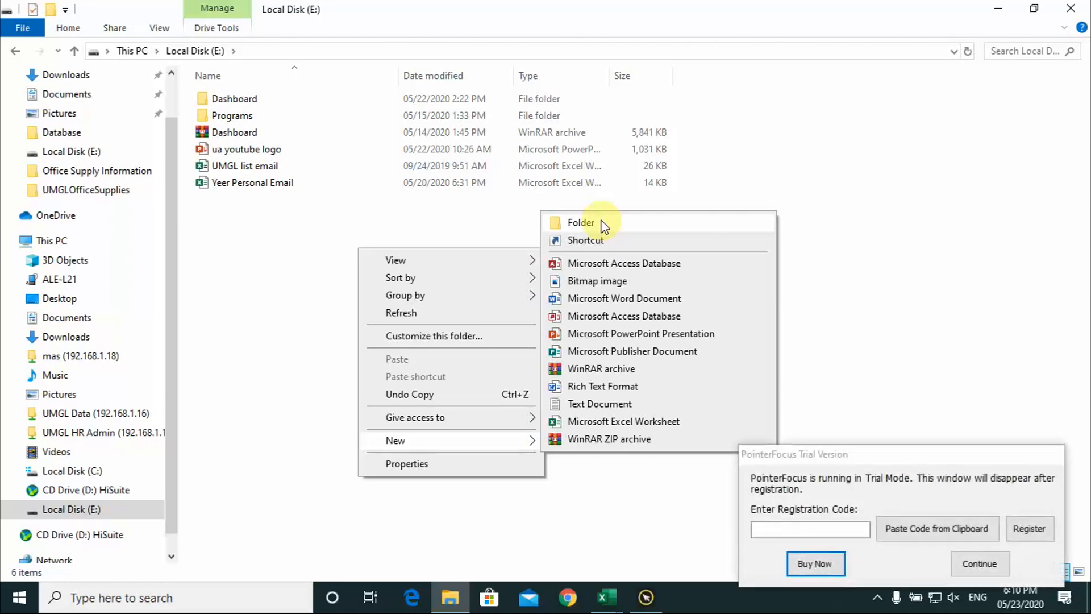
{"action": "left_click", "coordinate": [878, 228]}
{"action": "left_click", "coordinate": [979, 563]}
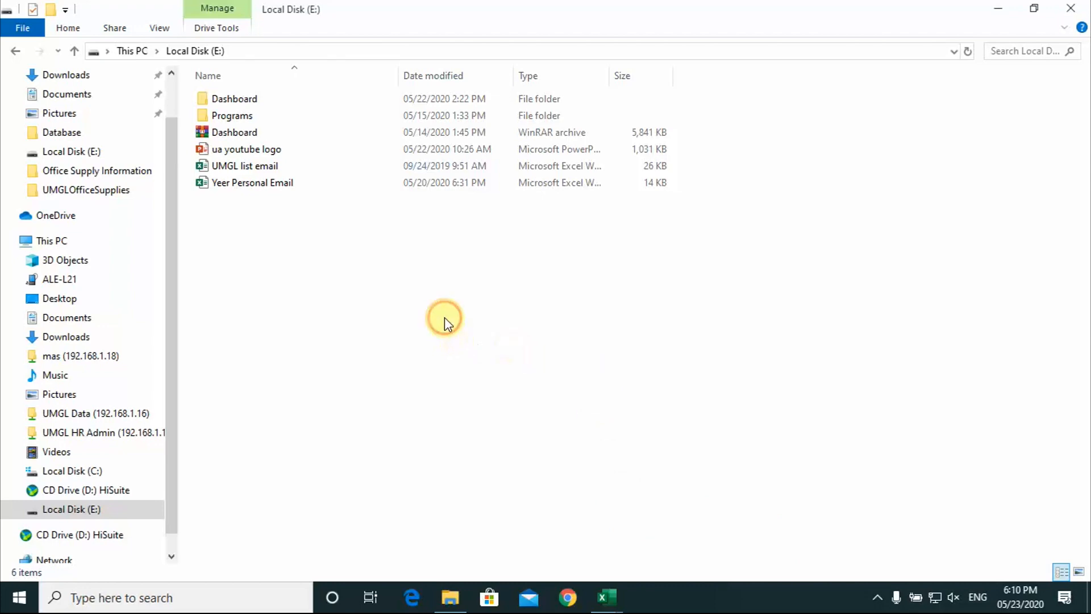
Create a new folder on Local Disk (E:) and name it Kawm MS Excel.
{"action": "key", "text": "ctrl+shift+n"}
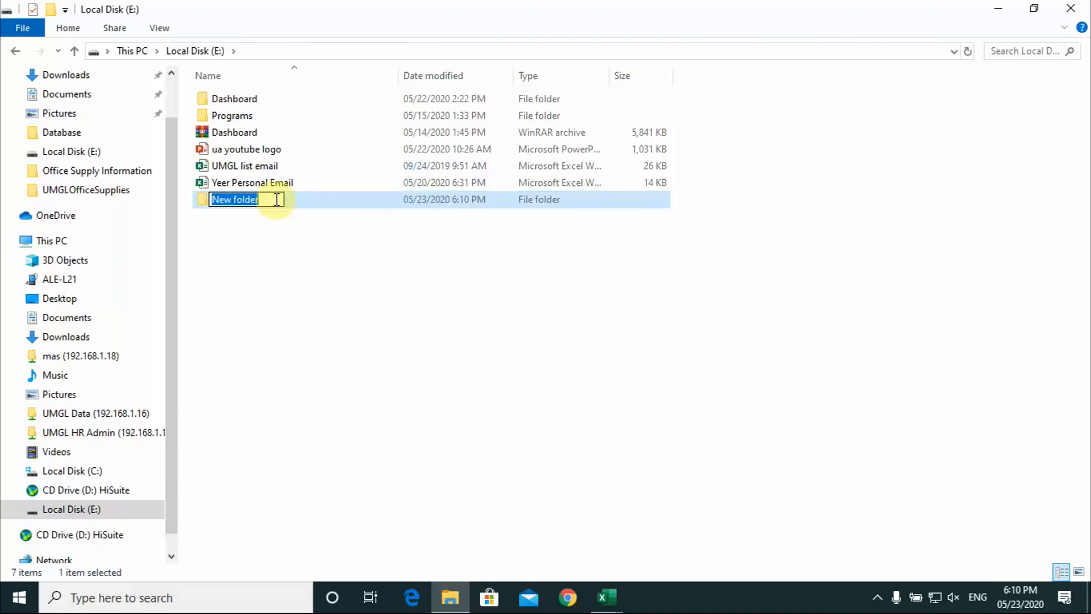
{"action": "type", "text": "Ka"}
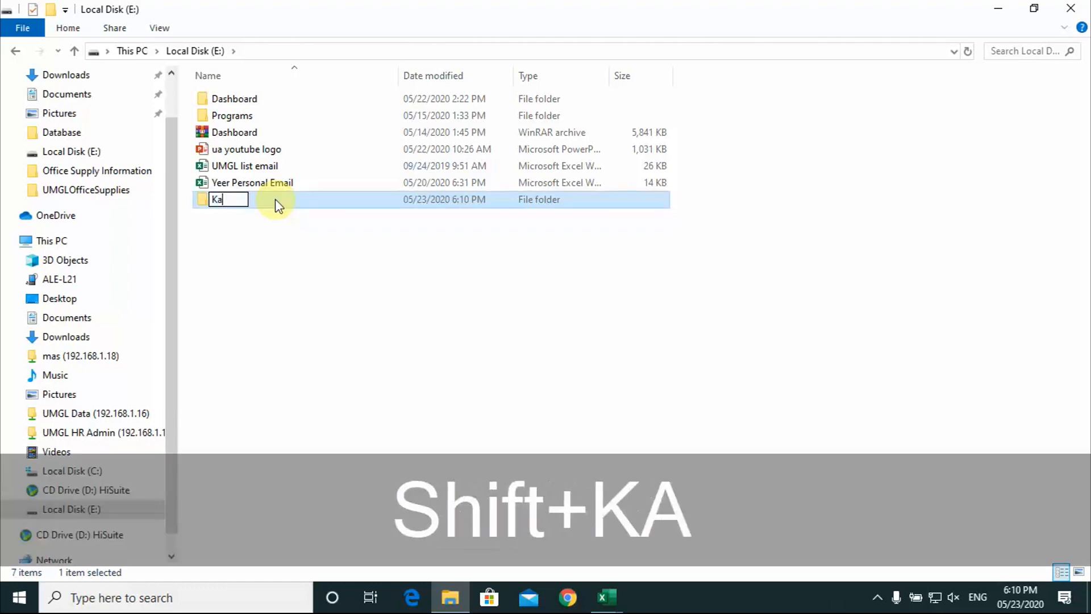
{"action": "type", "text": "wm"}
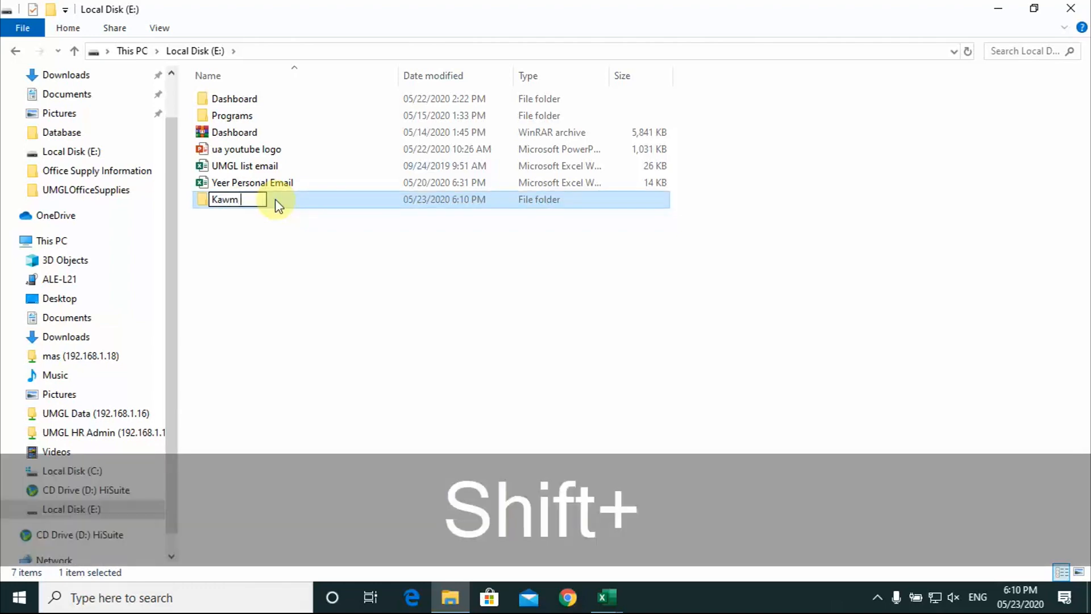
{"action": "type", "text": " M"}
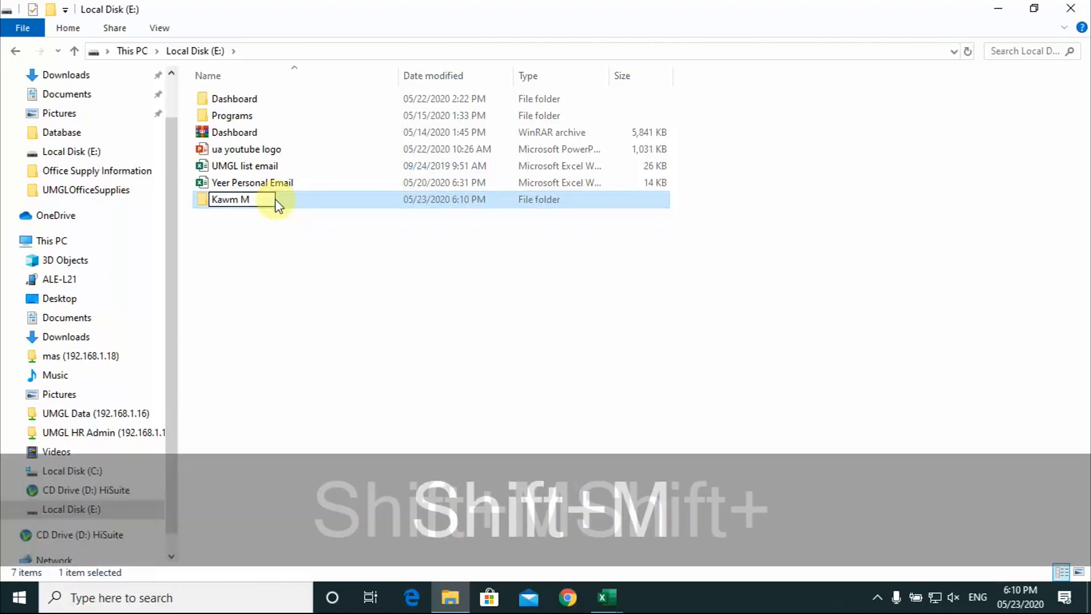
{"action": "type", "text": "S Exce"}
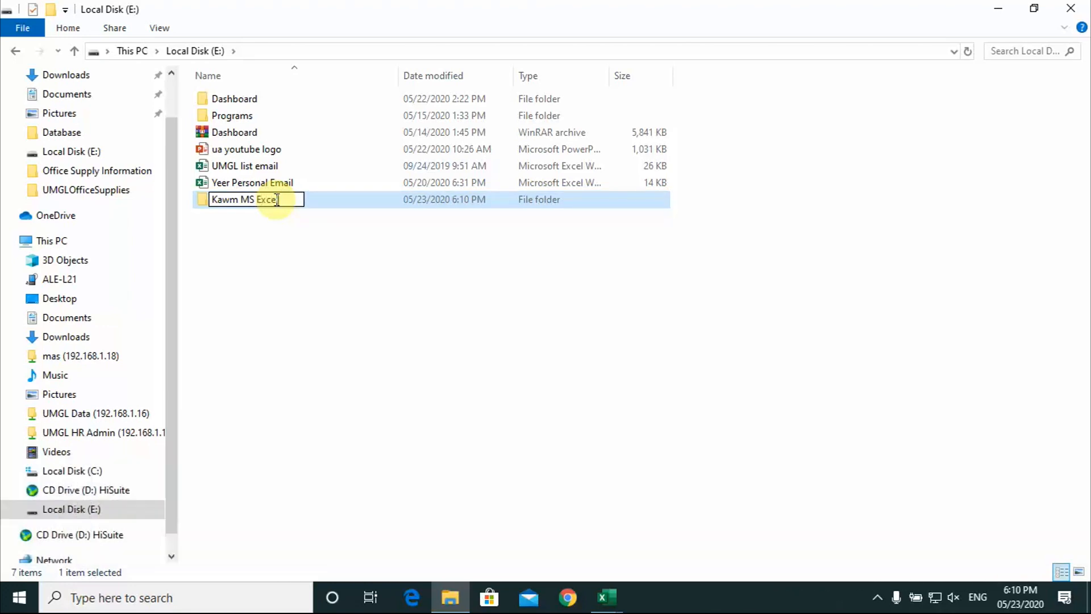
{"action": "type", "text": "l"}
{"action": "key", "text": "Return"}
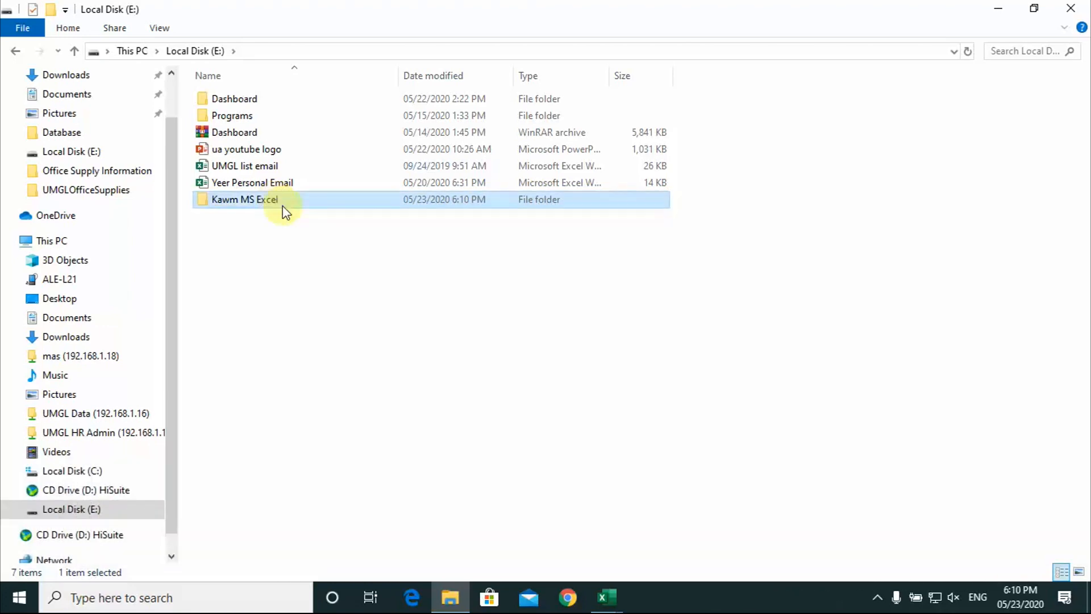
Create a second folder with the default name on Local Disk (E:) and delete it.
{"action": "right_click", "coordinate": [324, 245]}
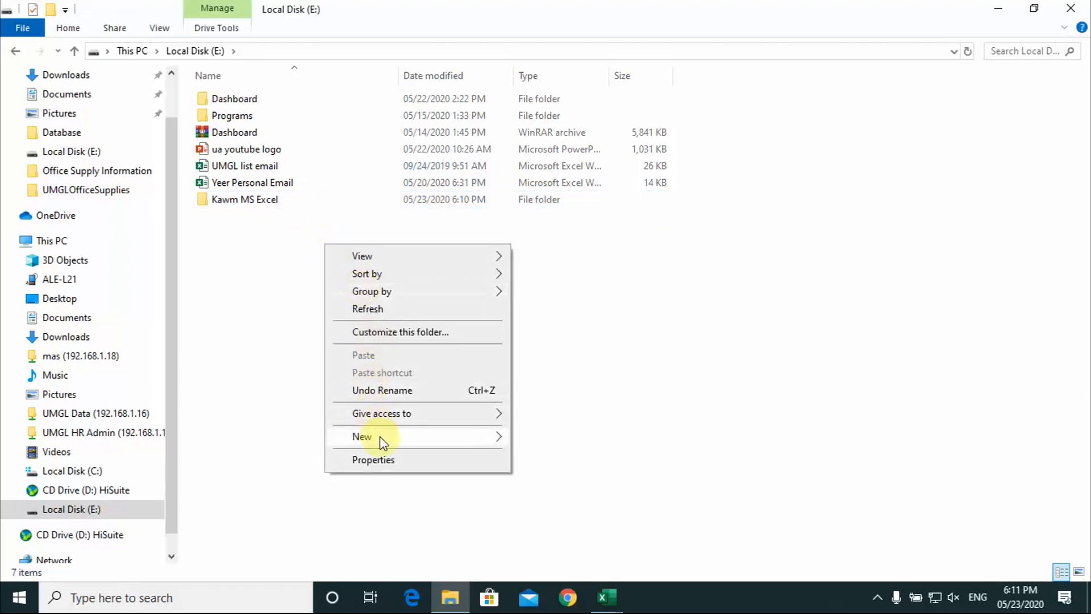
{"action": "mouse_move", "coordinate": [379, 437]}
{"action": "left_click", "coordinate": [540, 220]}
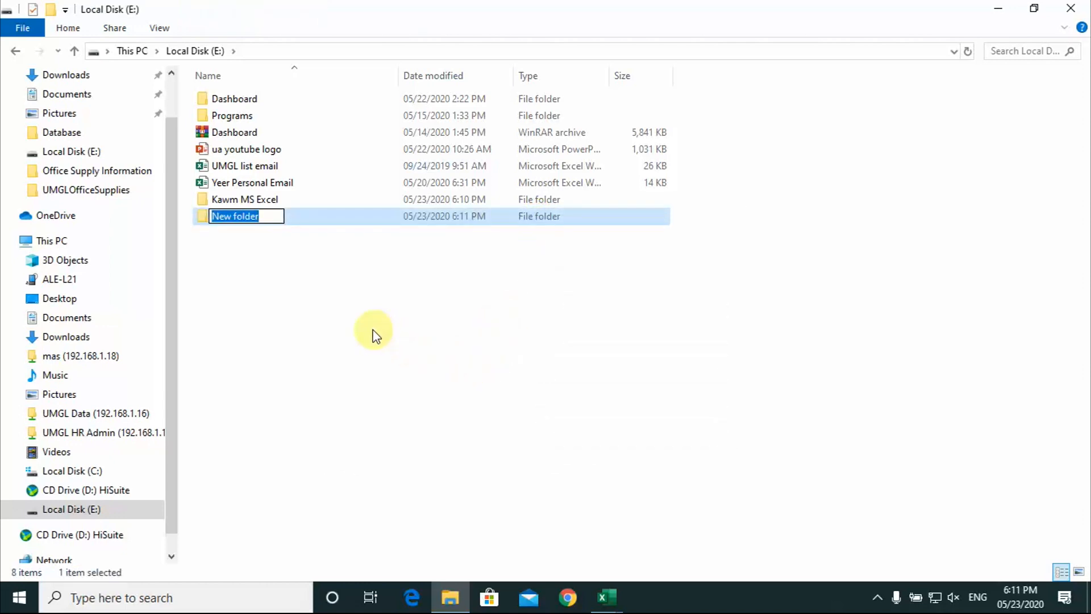
{"action": "left_click", "coordinate": [369, 326]}
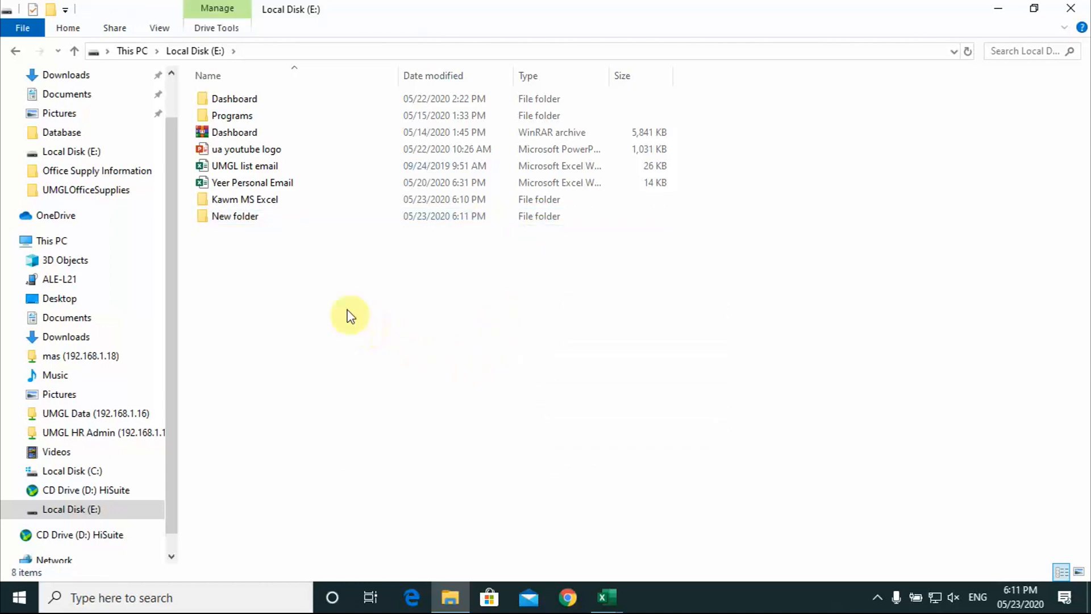
{"action": "left_click", "coordinate": [270, 221]}
{"action": "key", "text": "Delete"}
{"action": "left_click", "coordinate": [322, 285]}
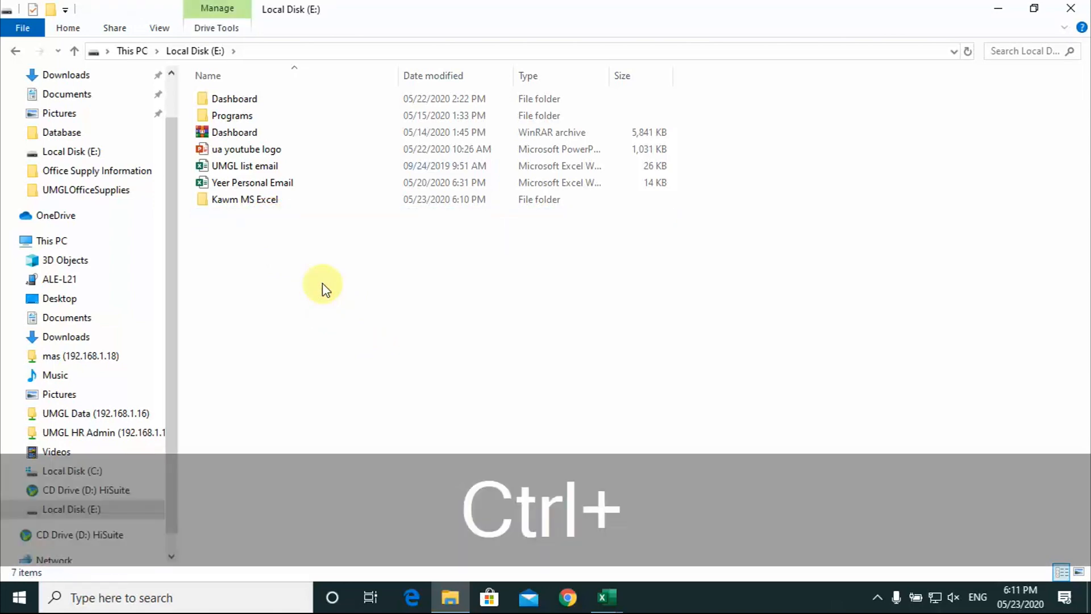
Create another new folder on Local Disk (E:), keeping its default name, and dismiss the PointerFocus trial notice.
{"action": "key", "text": "ctrl+shift+n"}
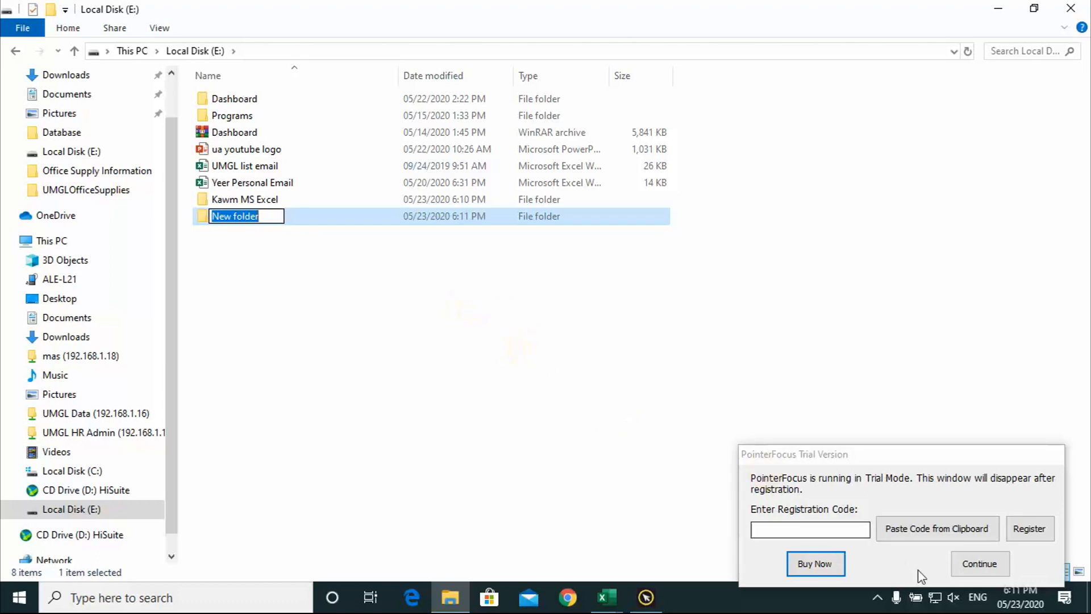
{"action": "left_click", "coordinate": [978, 564]}
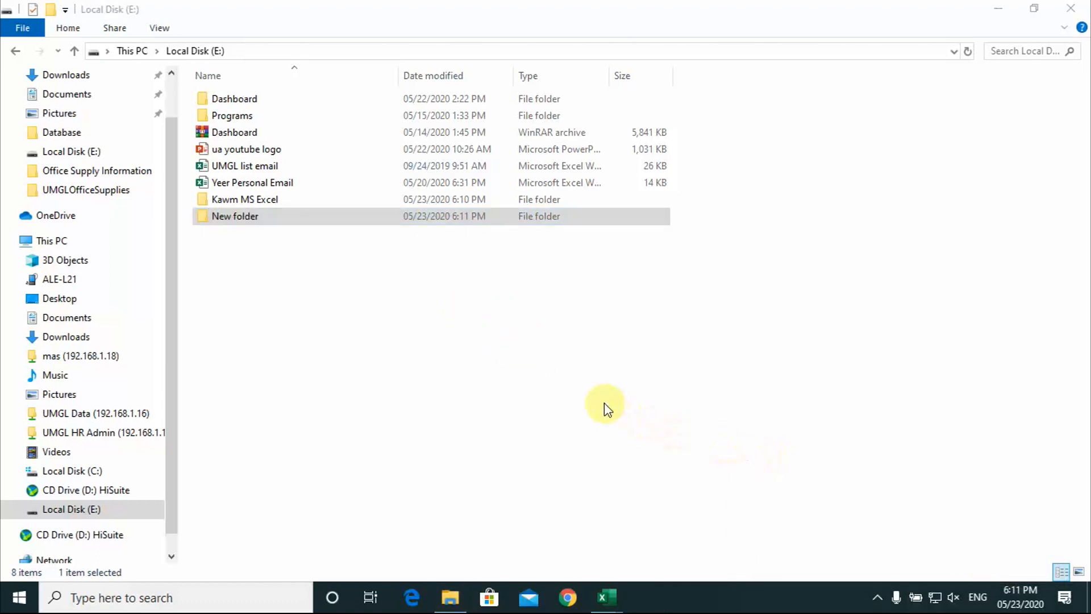